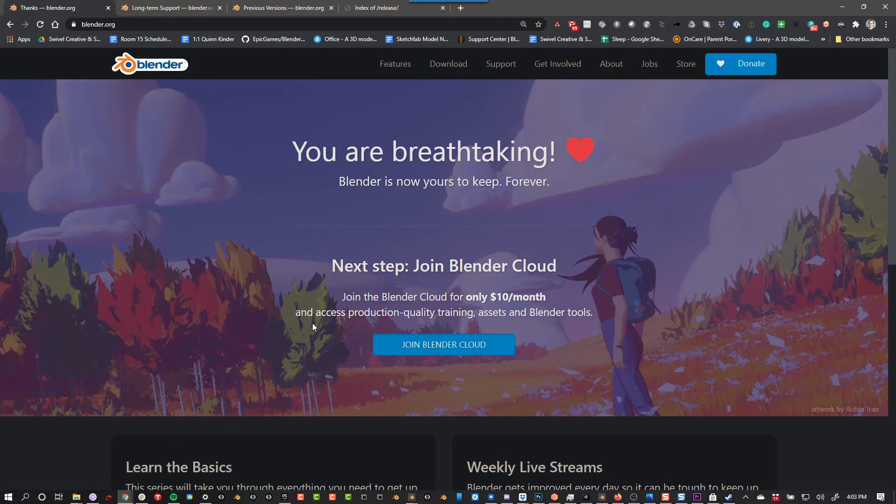
# - Open the Microsoft Store and search it for "blender"
pyautogui.press('super')
pyautogui.write('sto')
pyautogui.press('Return')
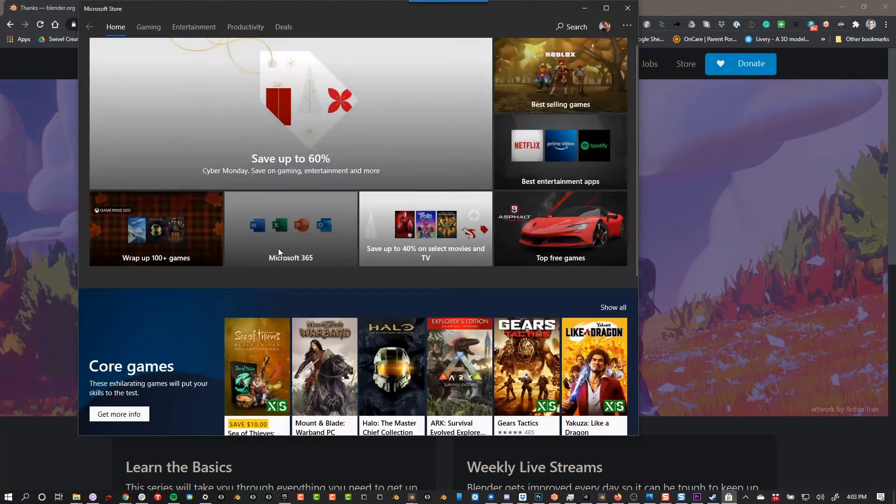
pyautogui.scroll(-5, 280, 255)
pyautogui.scroll(5, 394, 187)
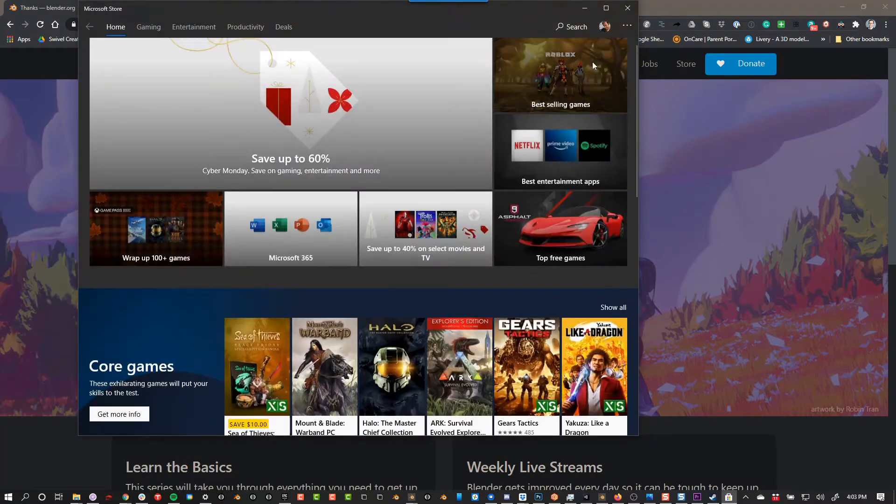
pyautogui.click(572, 27)
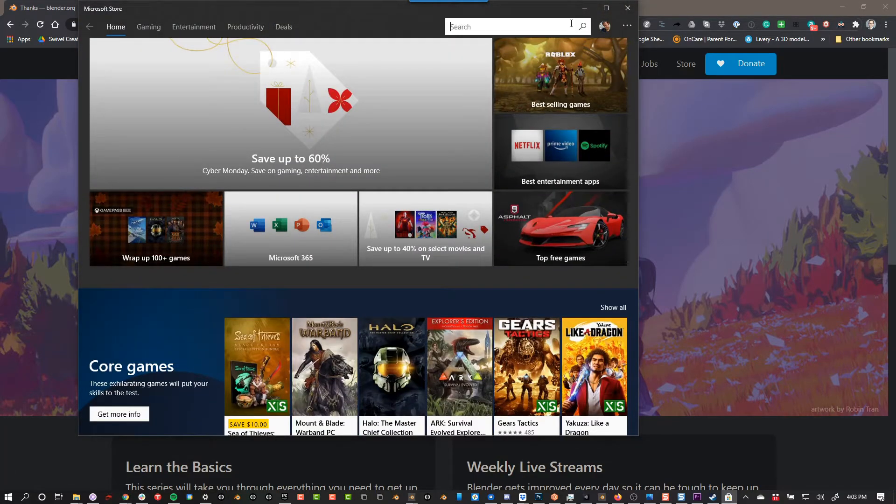
pyautogui.write('blender')
pyautogui.press('Return')
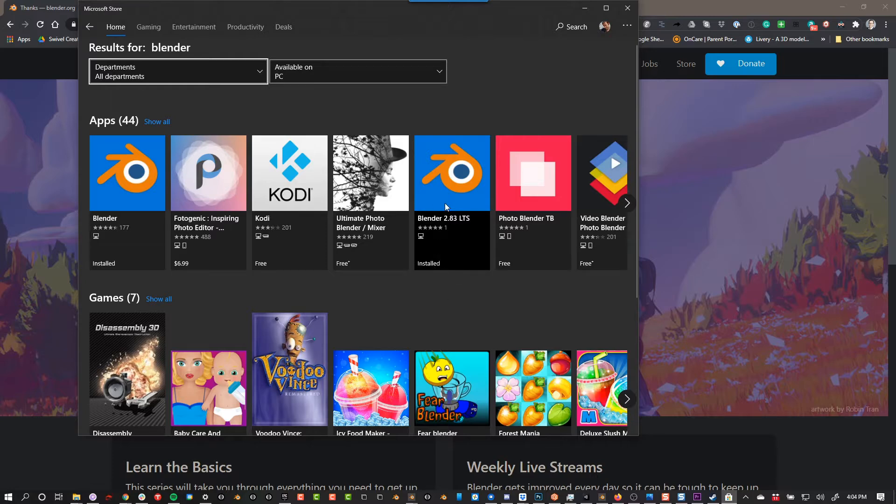
# - Open the store page of the main Blender app and look over its details
pyautogui.click(94, 213)
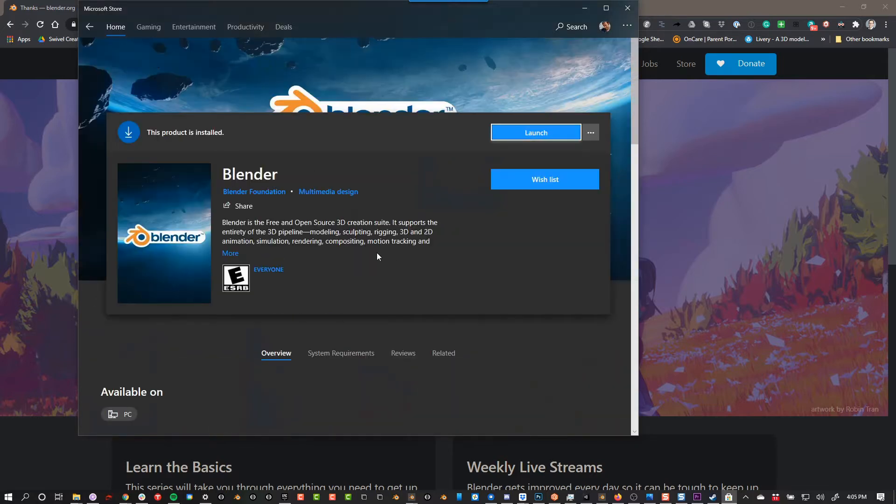
pyautogui.scroll(-3, 331, 327)
pyautogui.scroll(3, 303, 341)
# - Switch to Steam and look over Blender's store page, including its free offer and recent announcements
pyautogui.press('super')
pyautogui.write('steam')
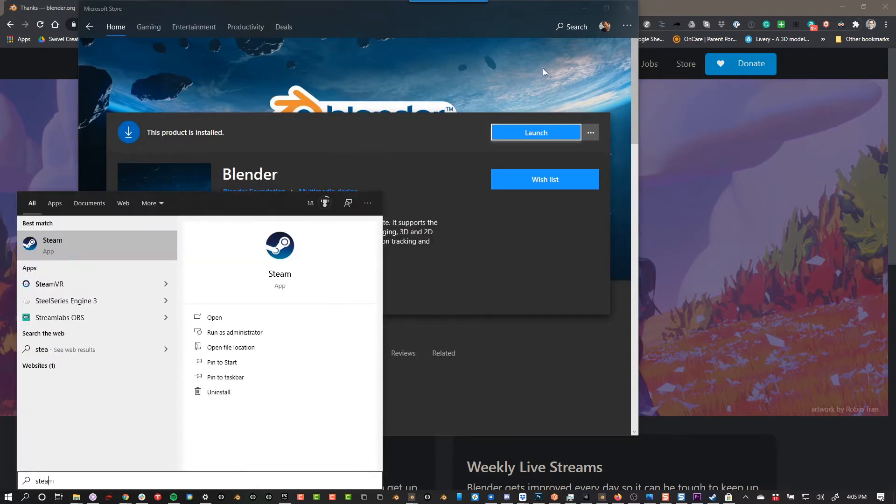
pyautogui.press('Return')
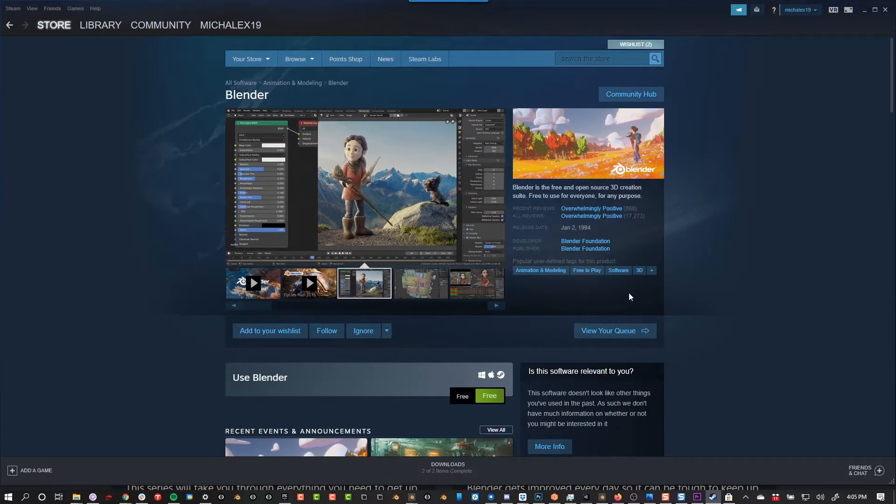
pyautogui.scroll(-4, 482, 376)
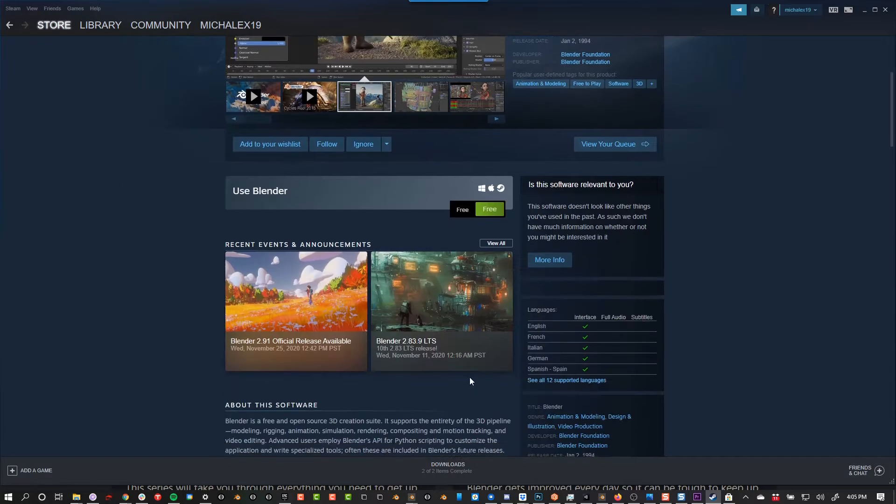
pyautogui.scroll(4, 476, 385)
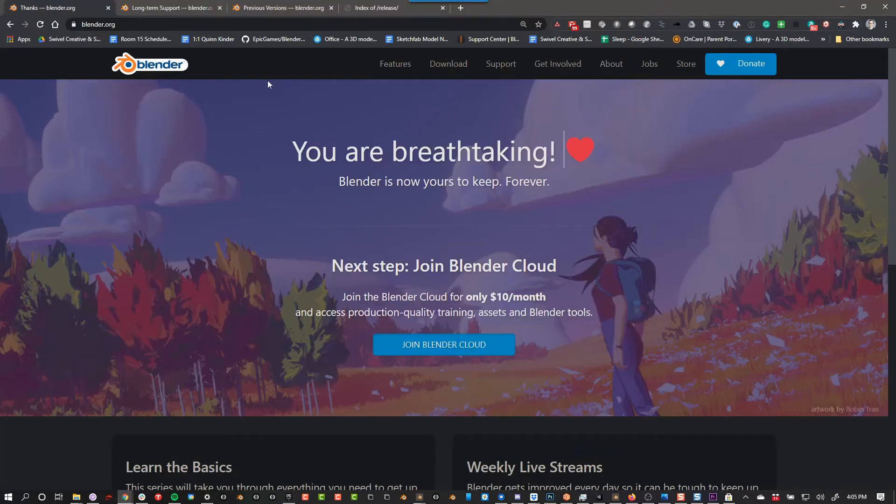
# - In the browser, go from the blender.org home page to the download page and check the other available platform versions
pyautogui.click(98, 27)
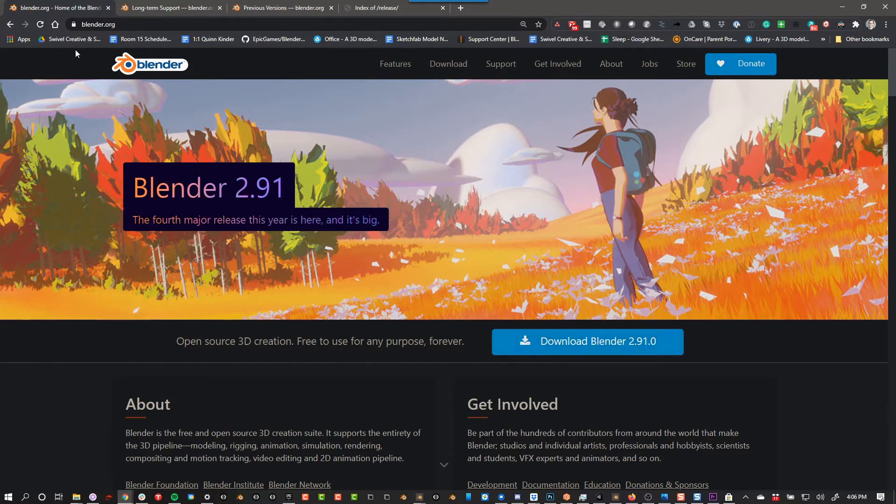
pyautogui.click(588, 347)
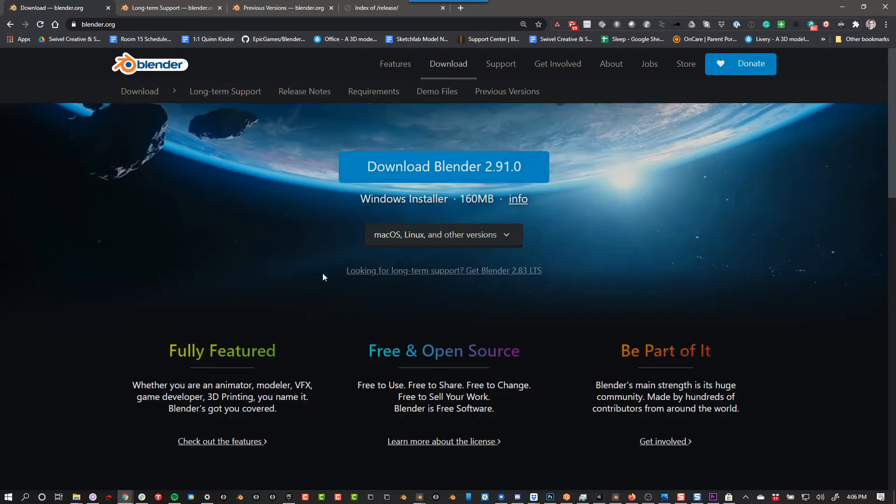
pyautogui.click(508, 236)
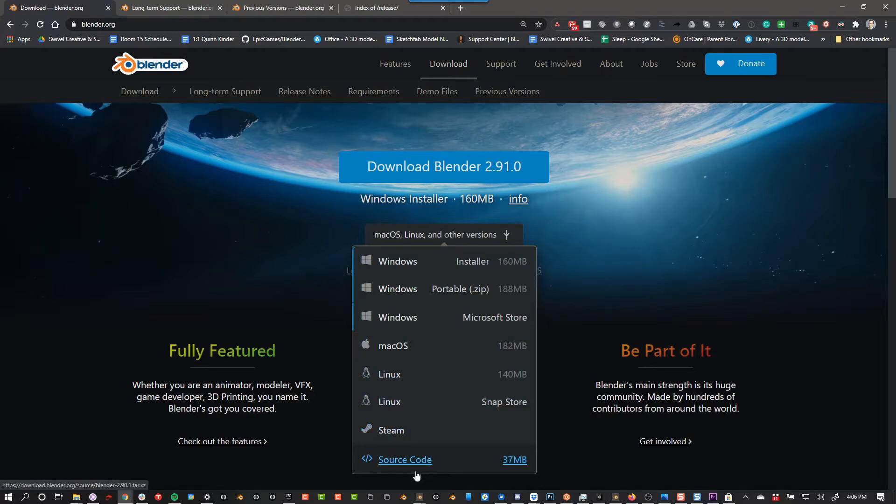
pyautogui.click(678, 242)
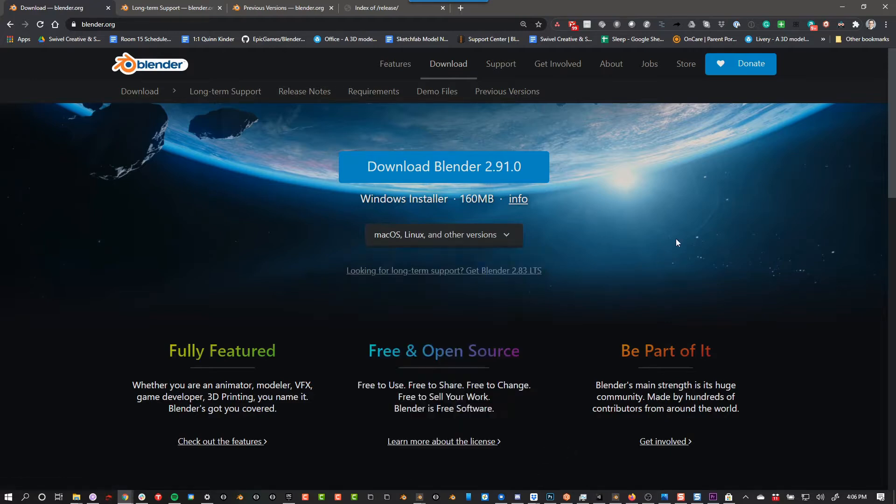
# - Open the Blender long-term support page in a separate tab and examine its release timeline and LTS download lists
pyautogui.middleClick(519, 271)
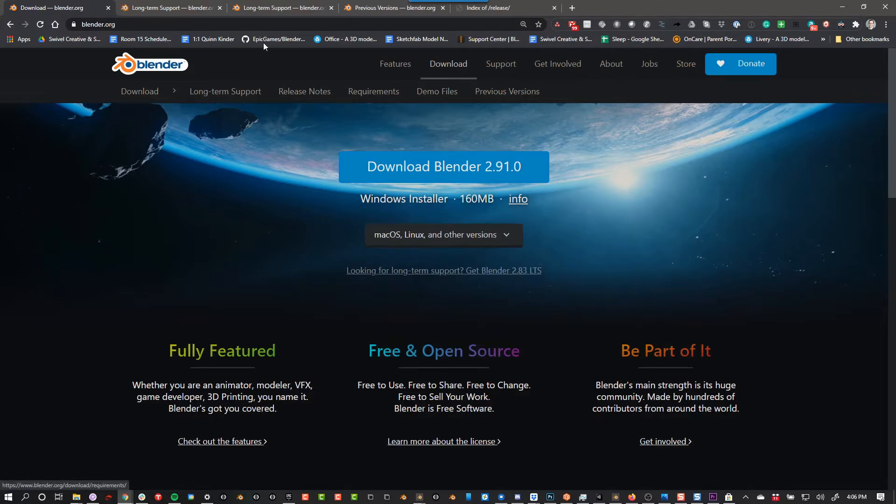
pyautogui.click(205, 9)
pyautogui.scroll(-2, 434, 222)
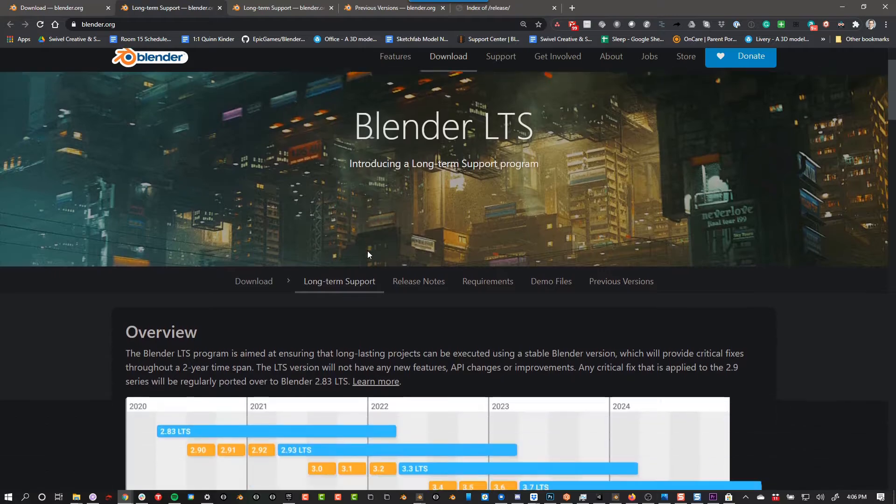
pyautogui.scroll(-3, 327, 287)
pyautogui.scroll(-4, 458, 216)
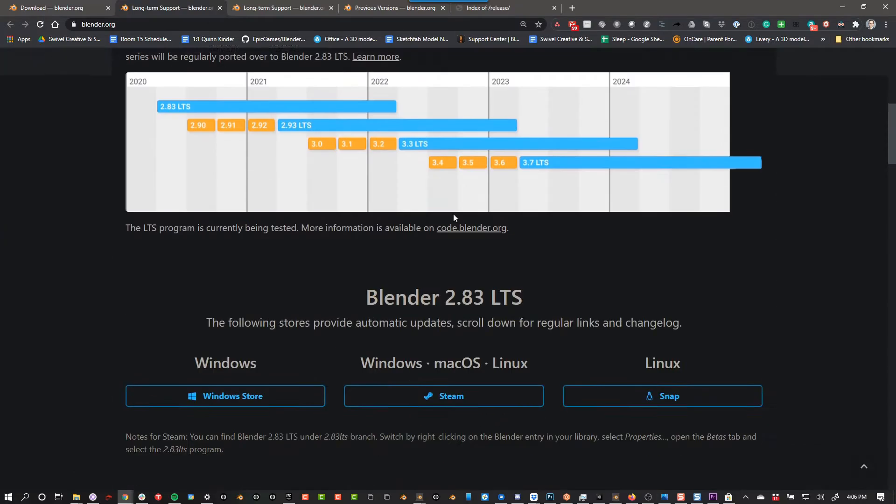
pyautogui.scroll(4, 168, 250)
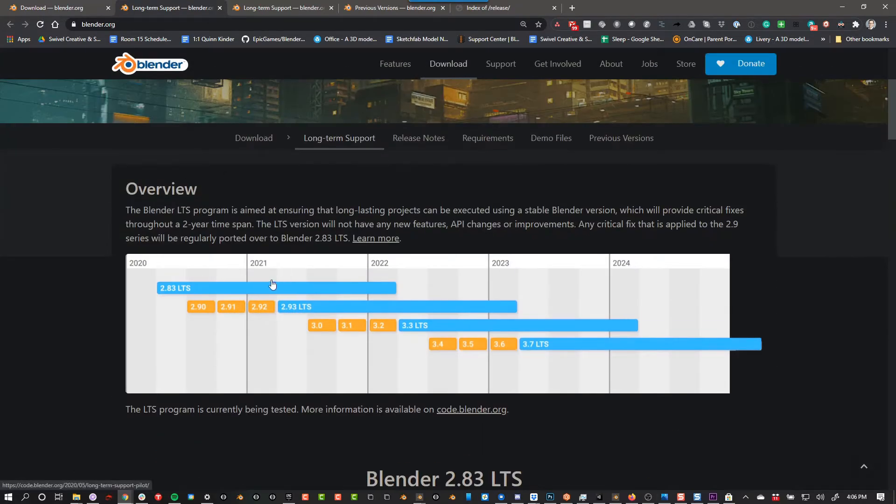
pyautogui.scroll(-8, 485, 308)
pyautogui.scroll(-10, 492, 302)
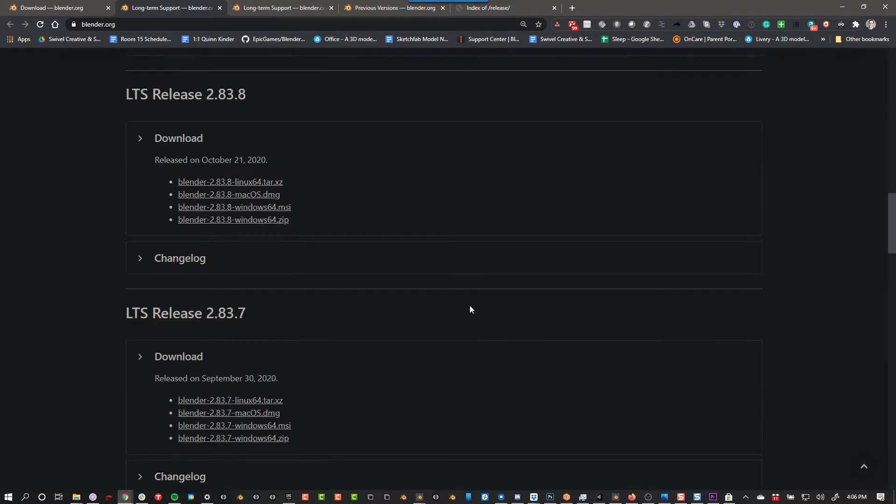
pyautogui.scroll(20, 470, 306)
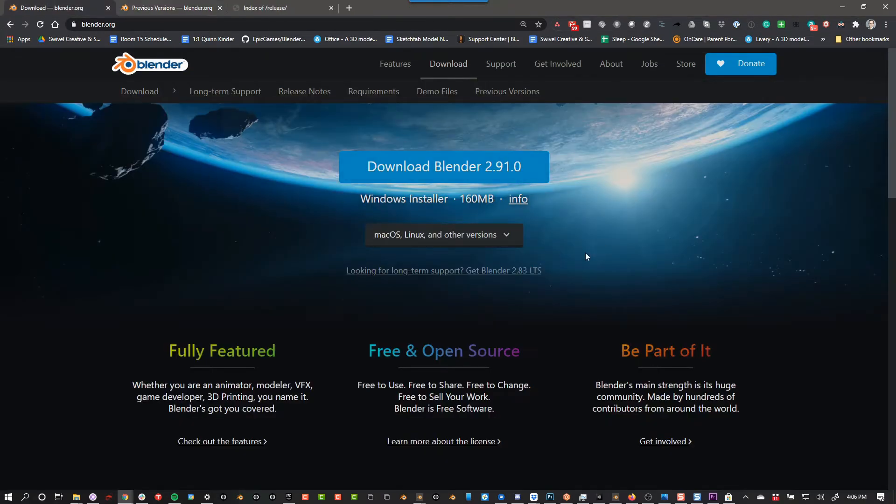
pyautogui.scroll(-3, 560, 275)
pyautogui.scroll(3, 541, 267)
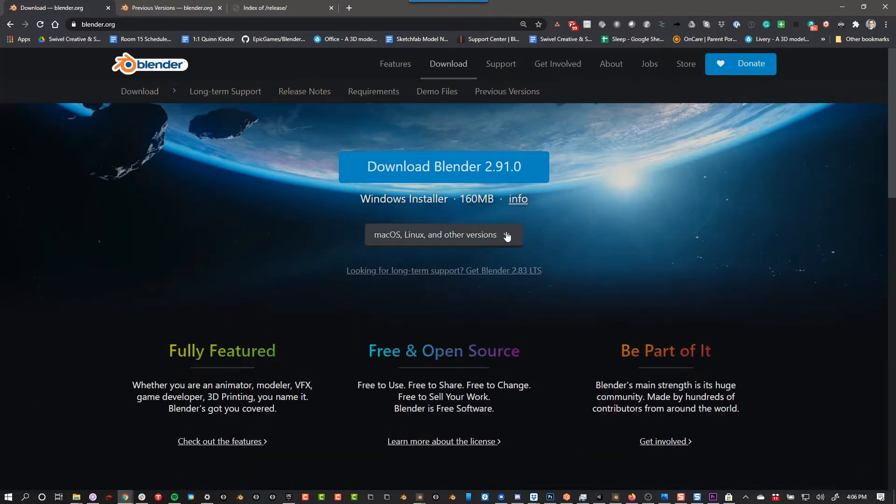
pyautogui.click(508, 236)
pyautogui.click(508, 233)
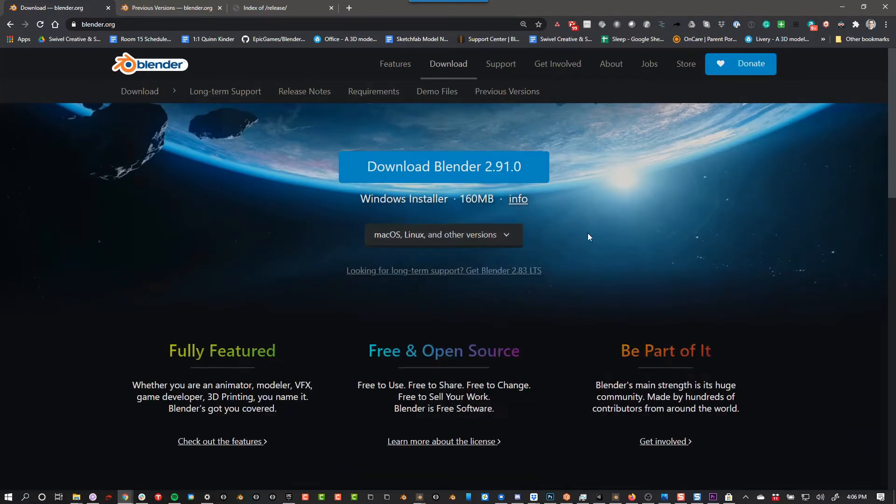
# - Open the Blender Experimental downloads from the download page and look through the daily builds page
pyautogui.scroll(-15, 589, 234)
pyautogui.scroll(2, 271, 343)
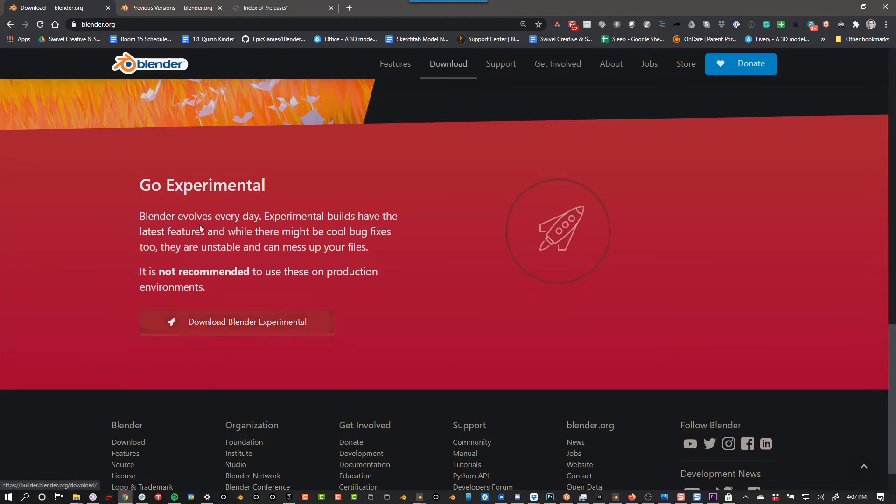
pyautogui.click(253, 322)
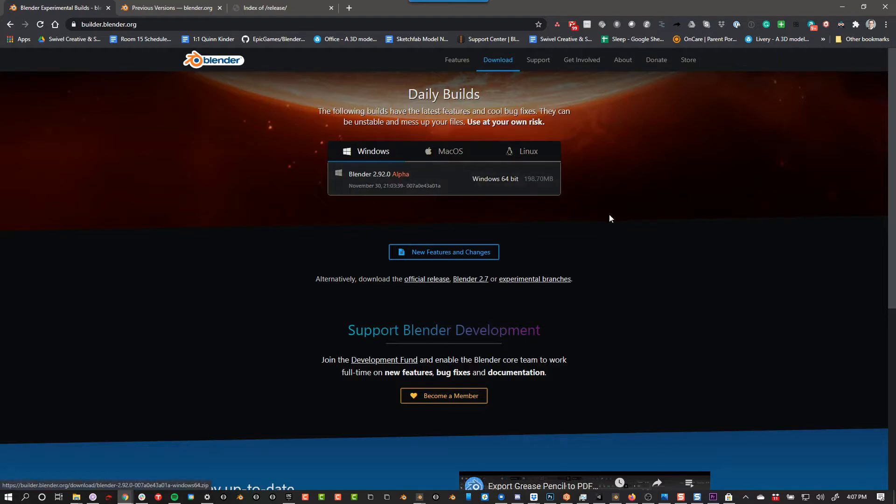
pyautogui.scroll(-5, 609, 293)
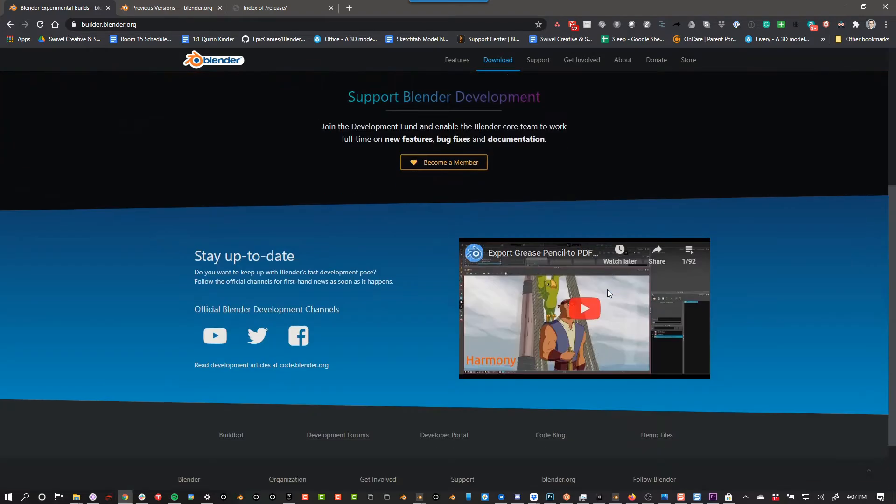
pyautogui.scroll(-2, 581, 230)
pyautogui.scroll(6, 350, 360)
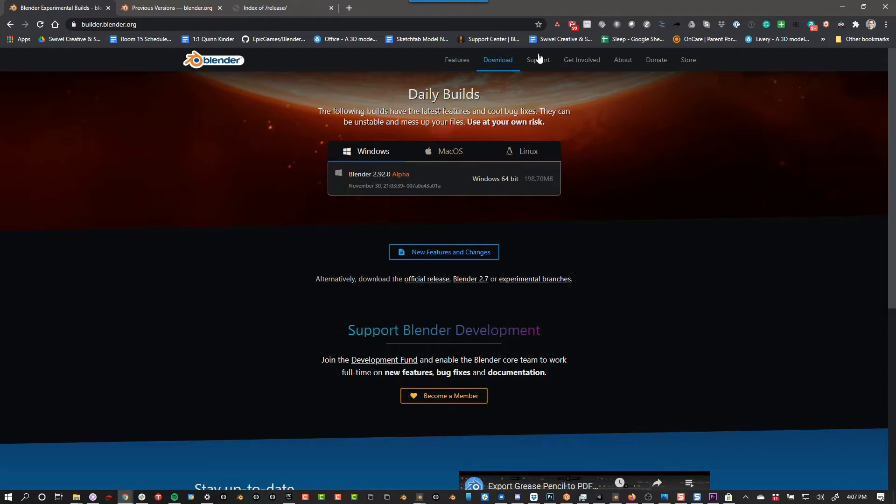
# - Switch to the download.blender.org/release/ index, show its full address, and browse the list of Blender versions
pyautogui.click(248, 10)
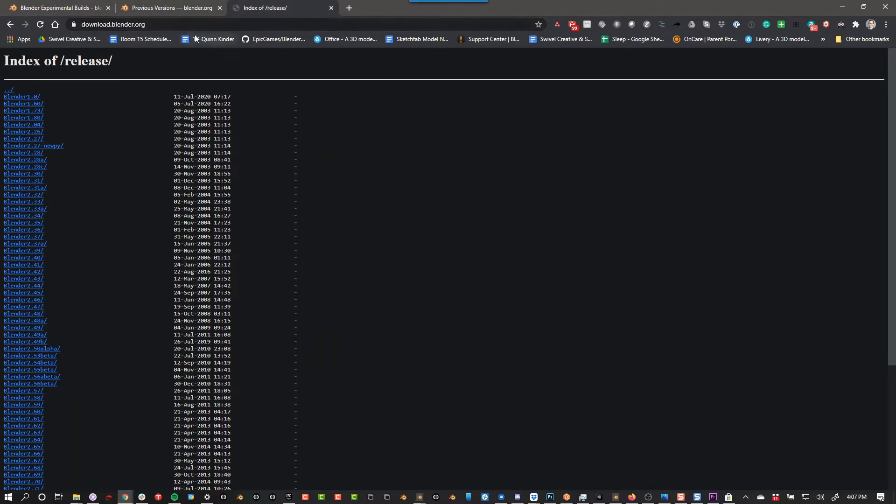
pyautogui.click(165, 28)
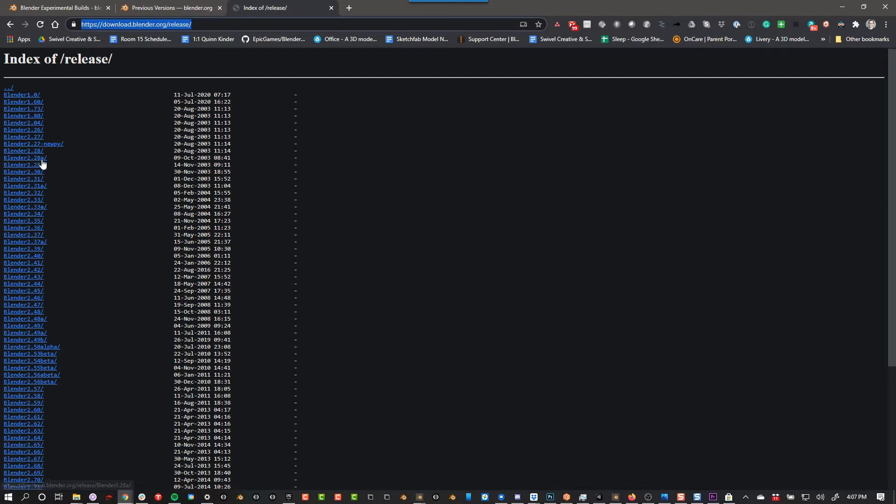
pyautogui.scroll(-3, 40, 160)
pyautogui.scroll(3, 40, 172)
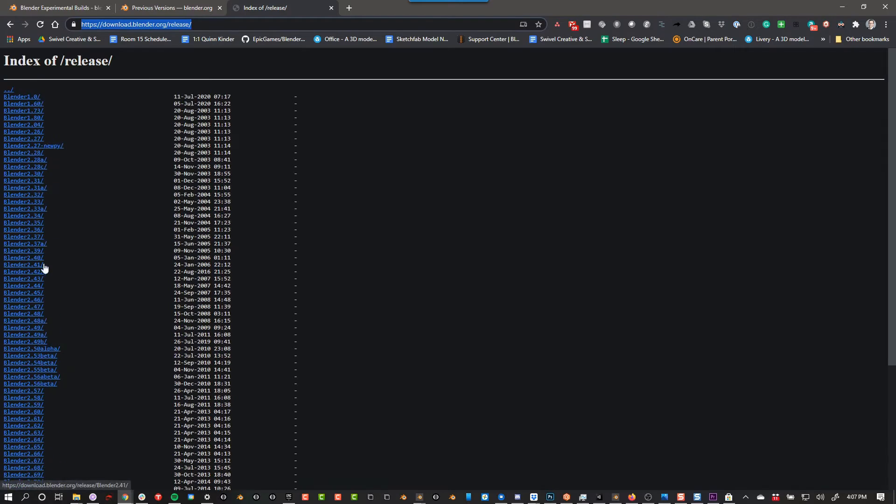
pyautogui.scroll(-5, 44, 269)
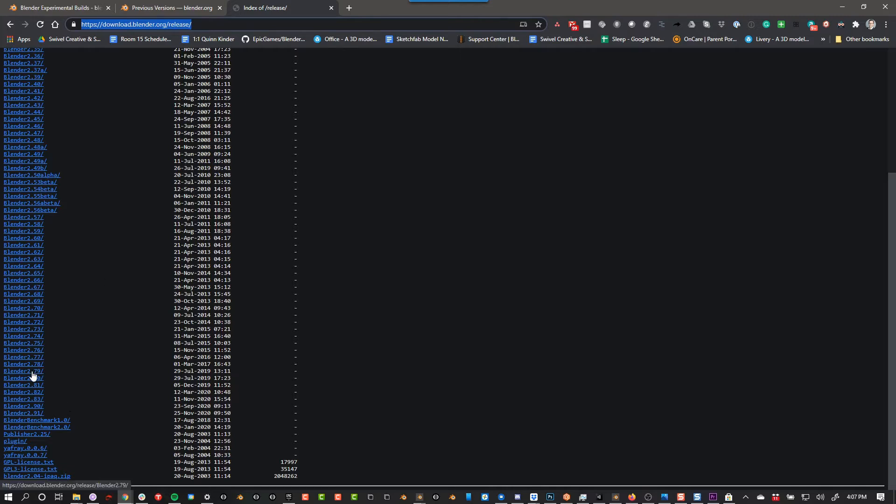
pyautogui.scroll(5, 32, 372)
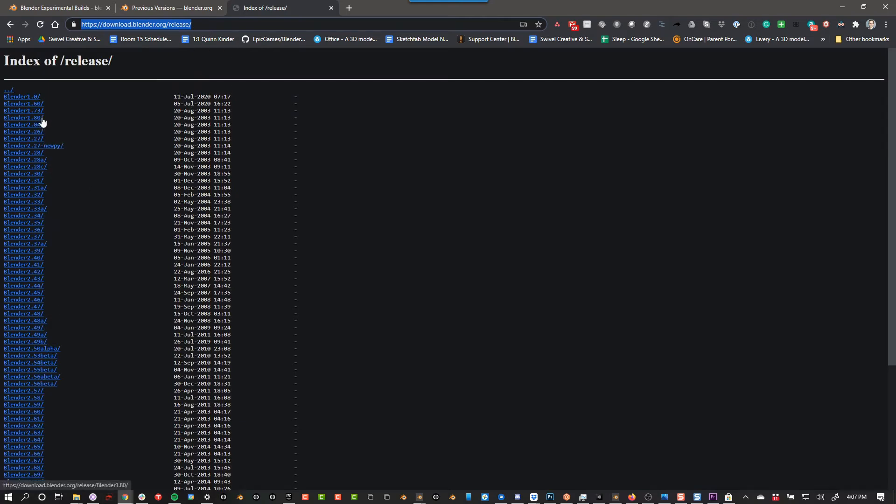
pyautogui.scroll(-4, 37, 388)
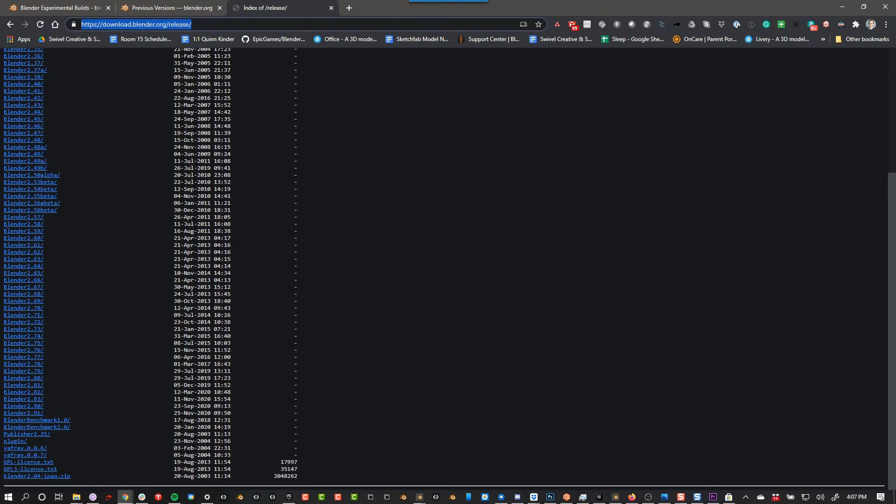
# - Look into the Blender2.79 release folder and return to the version list's newest releases
pyautogui.click(36, 372)
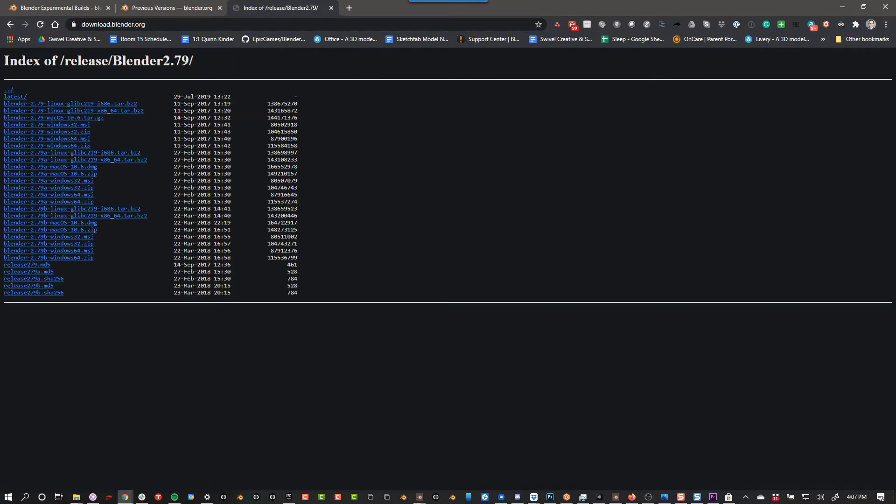
pyautogui.click(8, 89)
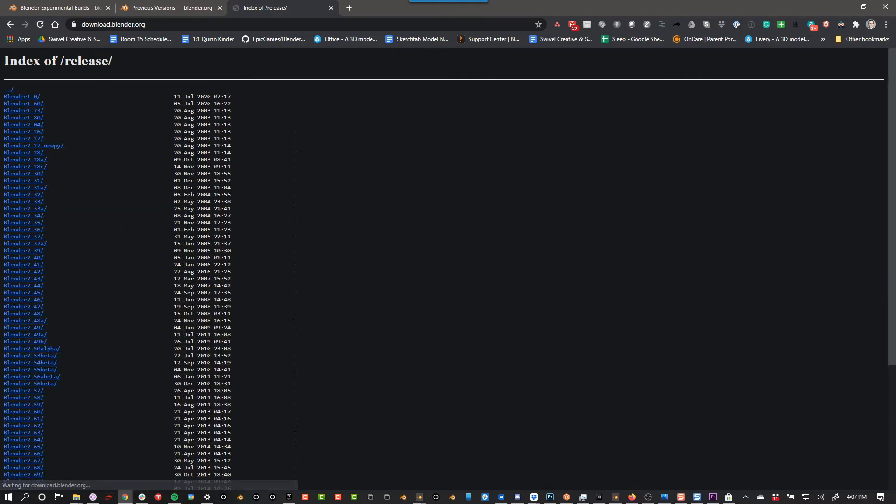
pyautogui.scroll(-6, 73, 290)
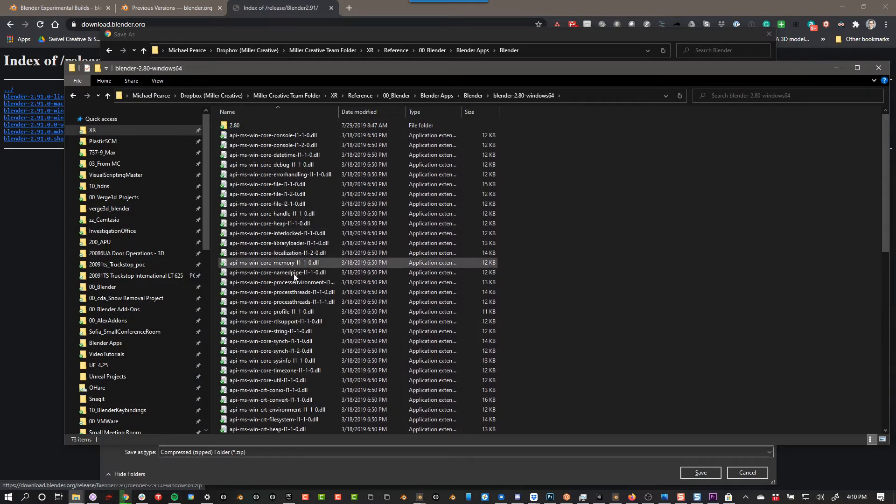
# - Select blender.exe in the blender-2.80-windows64 folder
pyautogui.scroll(-2, 285, 274)
pyautogui.click(245, 292)
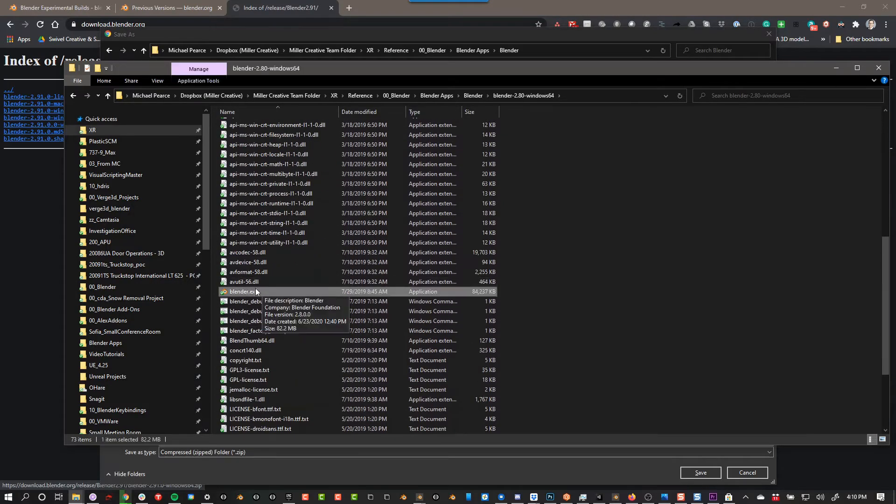
# - Return to the Blender folder for saving the 2.91 download, and show the downloaded blender-2.91.0-windows64.zip in its folder
pyautogui.click(478, 94)
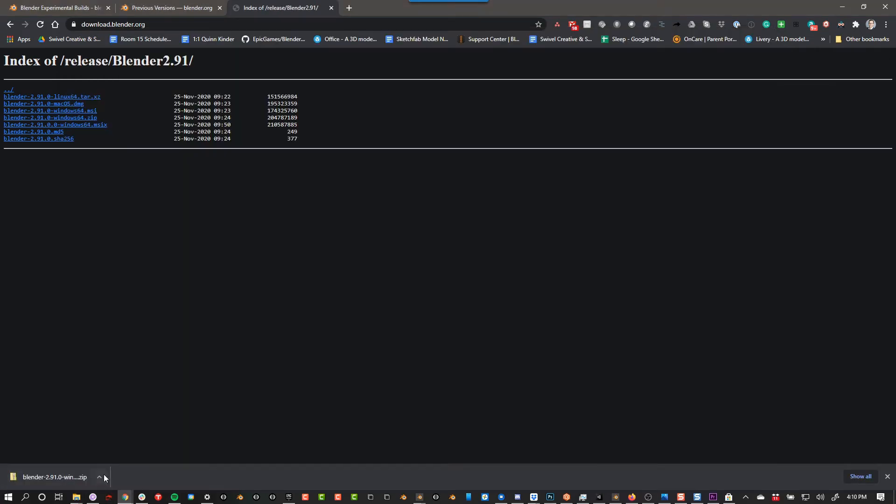
pyautogui.click(102, 476)
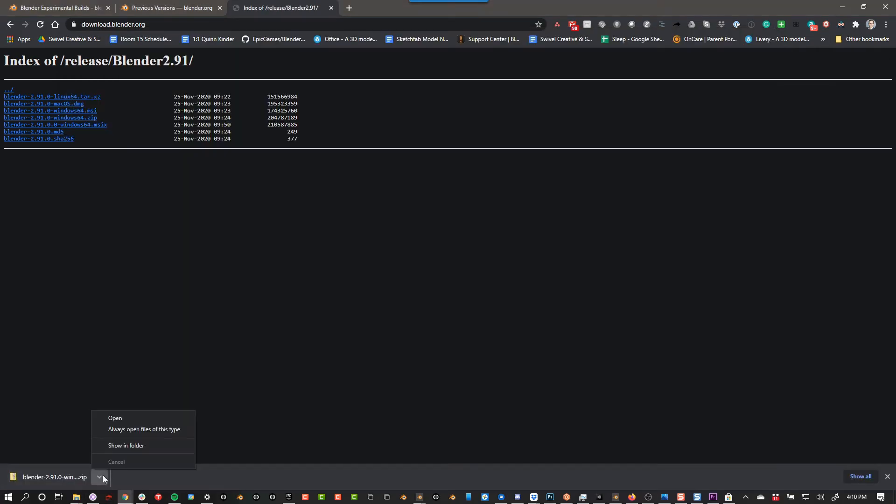
pyautogui.click(121, 448)
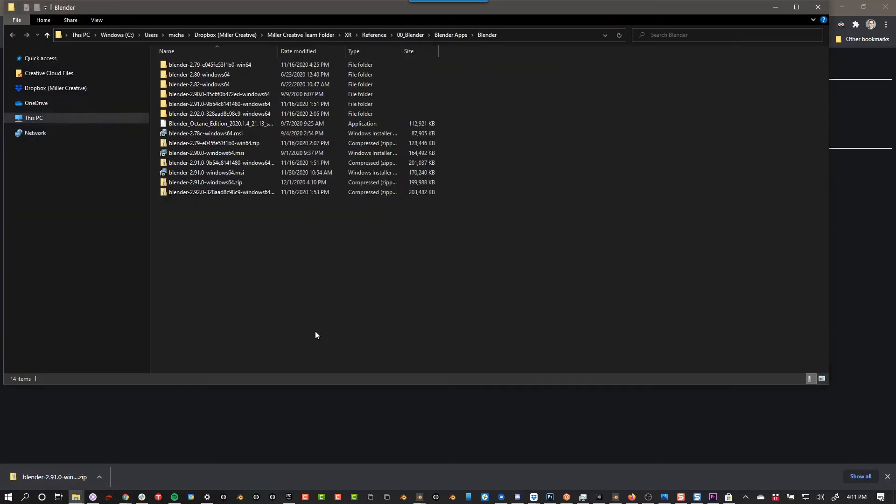
# - Extract all of blender-2.91.0-windows64.zip into the suggested blender-2.91.0-windows64 folder
pyautogui.rightClick(192, 184)
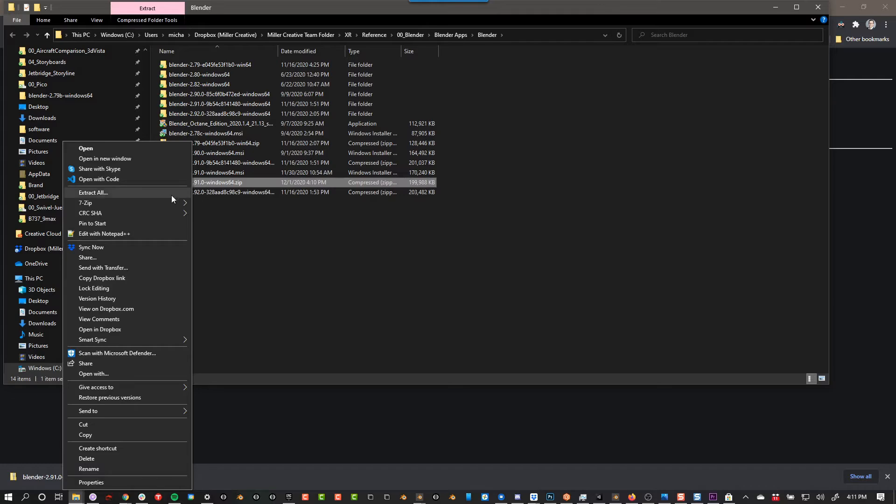
pyautogui.click(172, 195)
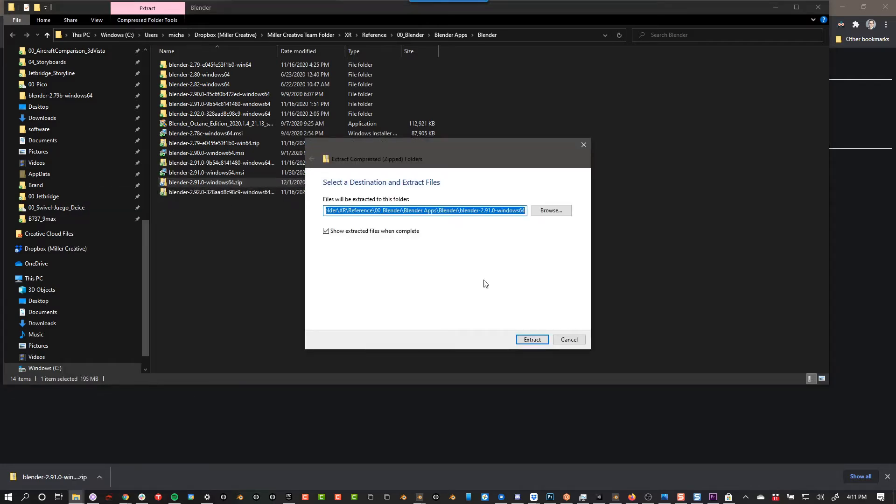
pyautogui.click(532, 339)
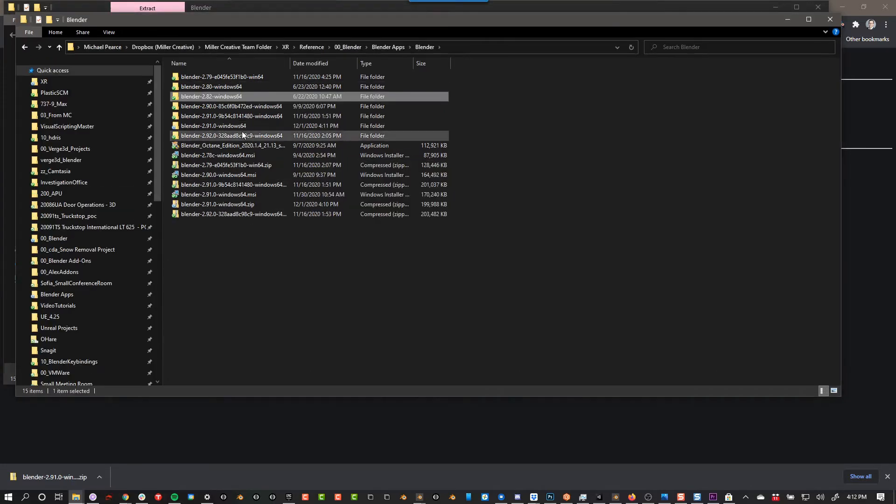
# - Launch blender.exe from the blender-2.82-windows64 folder and look at its option for pinning to the taskbar
pyautogui.doubleClick(216, 97)
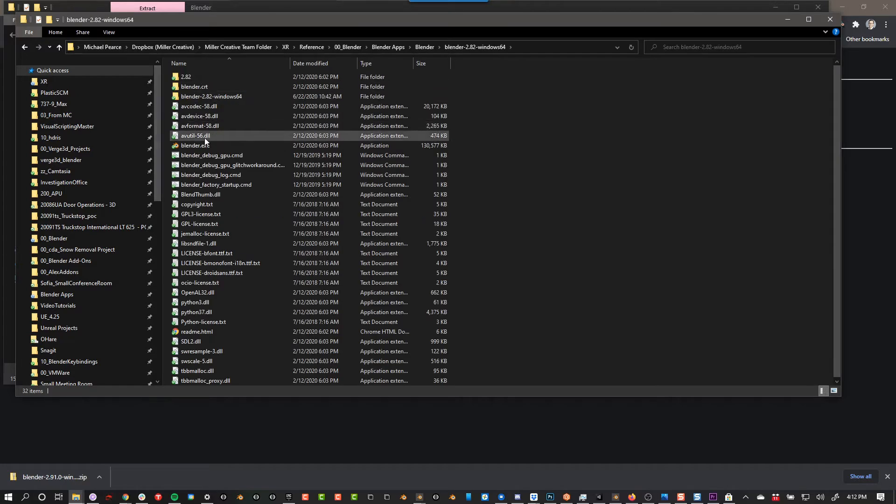
pyautogui.click(191, 146)
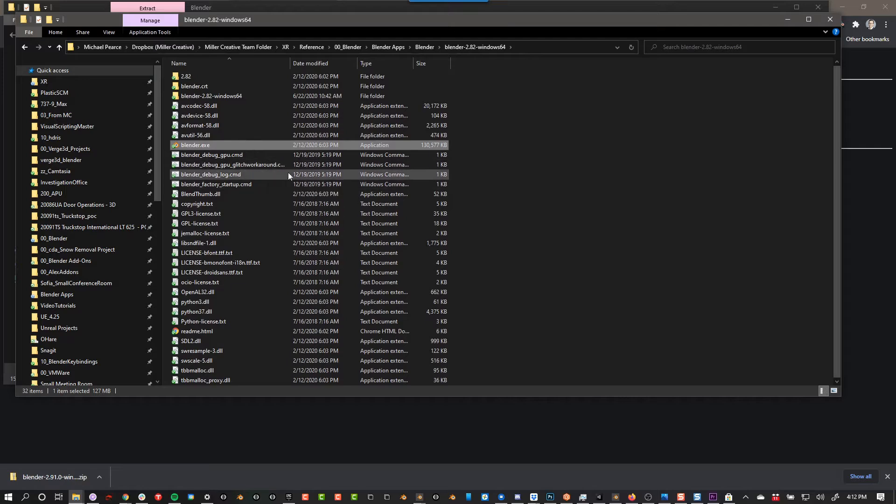
pyautogui.doubleClick(181, 145)
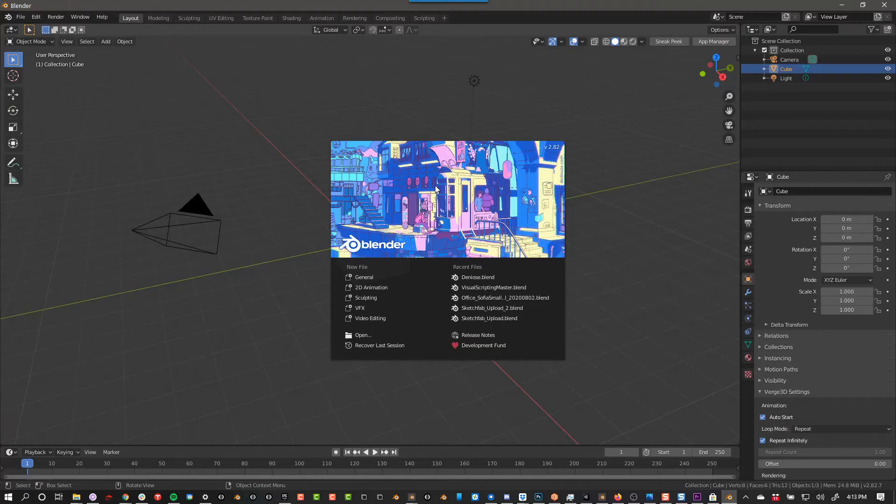
pyautogui.rightClick(731, 502)
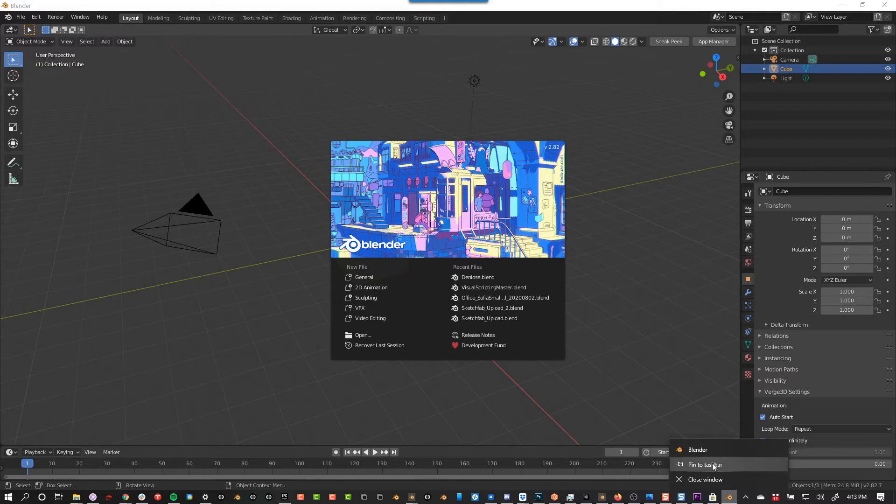
pyautogui.click(701, 406)
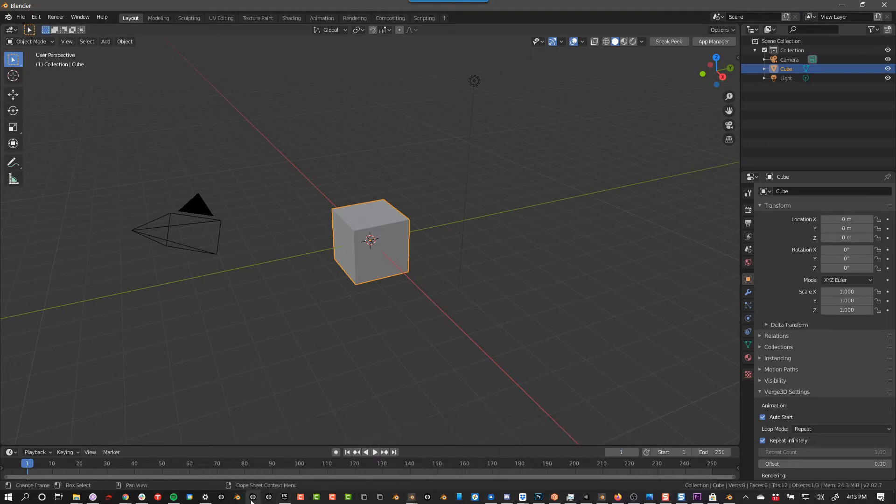
# - Rearrange the taskbar so the shortcuts for the different Blender versions sit next to each other
pyautogui.moveTo(396, 498); pyautogui.dragTo(253, 499)
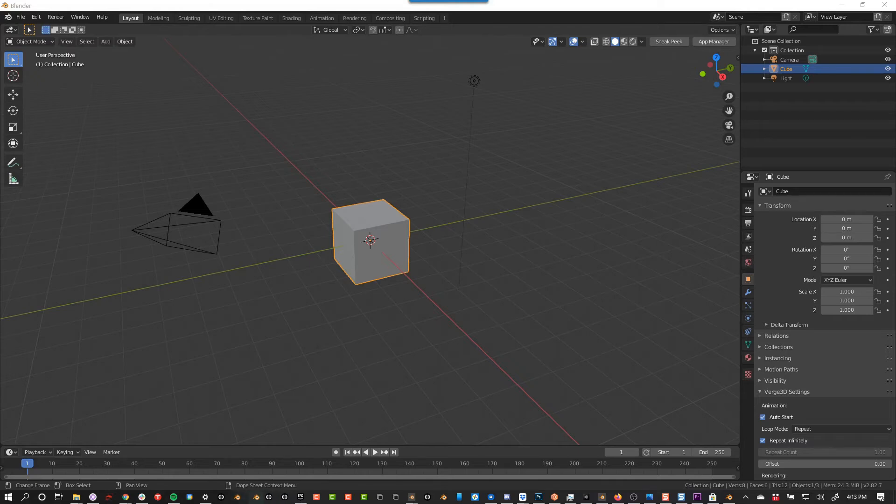
pyautogui.moveTo(410, 497); pyautogui.dragTo(269, 498)
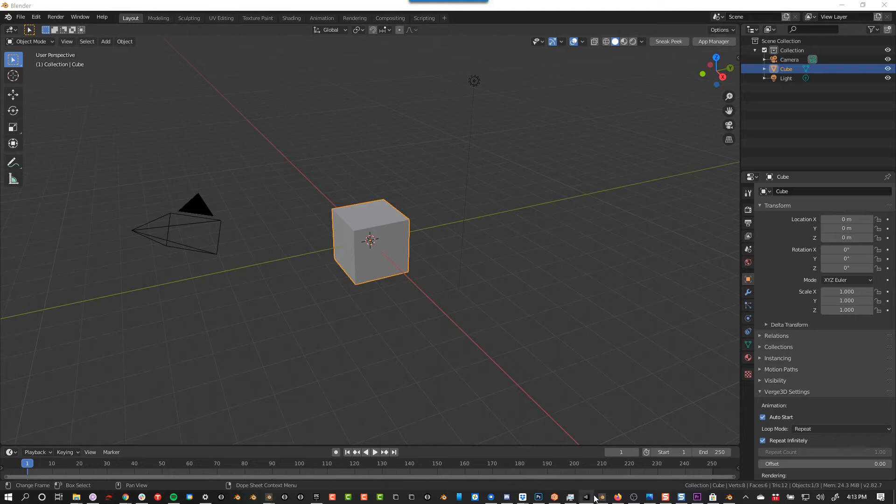
pyautogui.moveTo(603, 498); pyautogui.dragTo(284, 497)
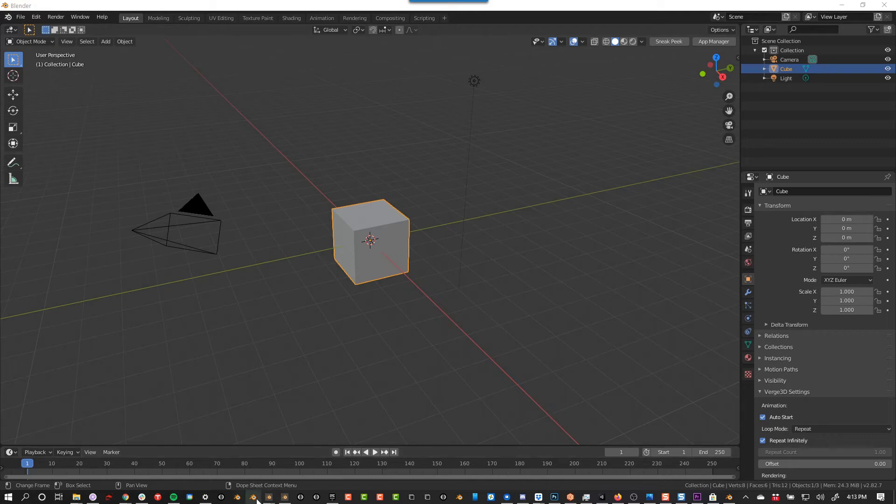
pyautogui.moveTo(285, 499)
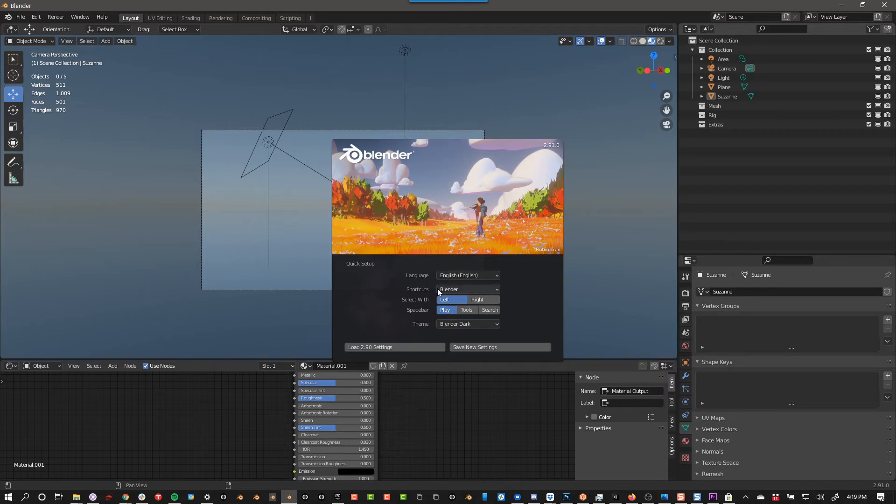
# - Try Select With Right and Spacebar Search in Quick Setup, return them to Left and Play, and check the Shortcuts choices
pyautogui.click(478, 300)
pyautogui.click(460, 299)
pyautogui.click(488, 308)
pyautogui.click(442, 310)
pyautogui.click(468, 290)
pyautogui.click(442, 290)
pyautogui.click(456, 289)
# - Try the Maya, Modo and Blender Light themes in Quick Setup and return to Blender Dark
pyautogui.click(467, 323)
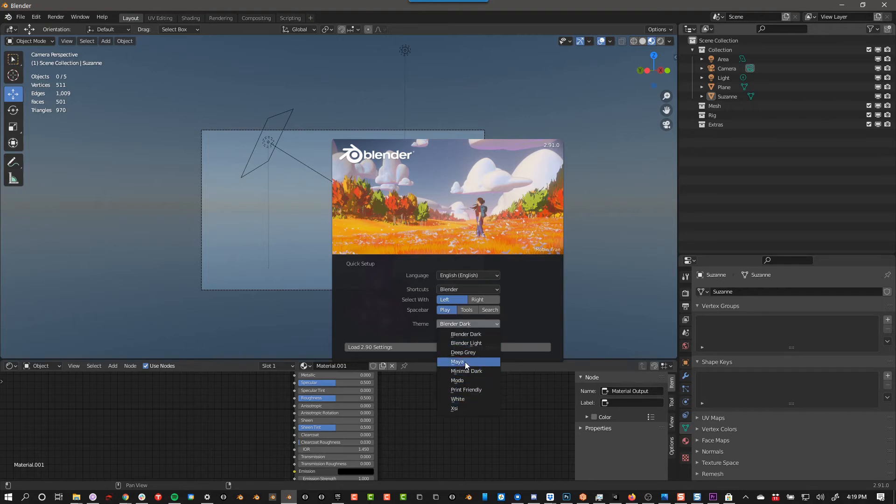
pyautogui.click(466, 359)
pyautogui.click(497, 322)
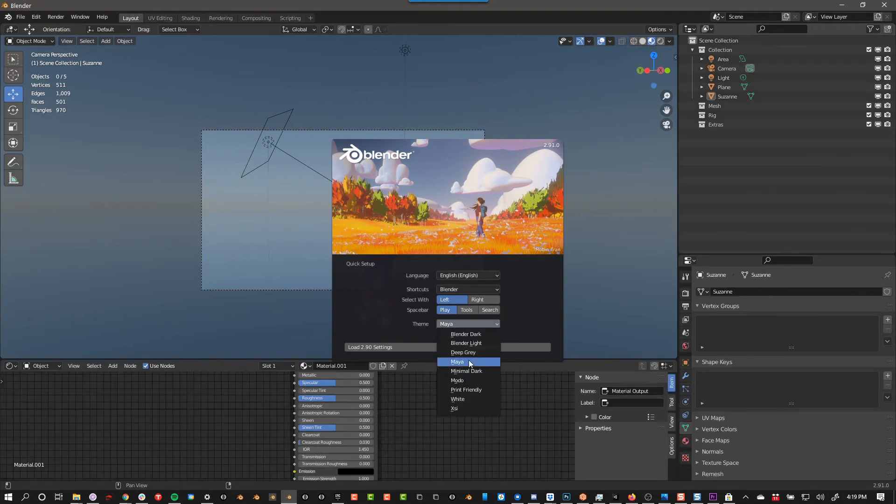
pyautogui.click(465, 379)
pyautogui.click(470, 324)
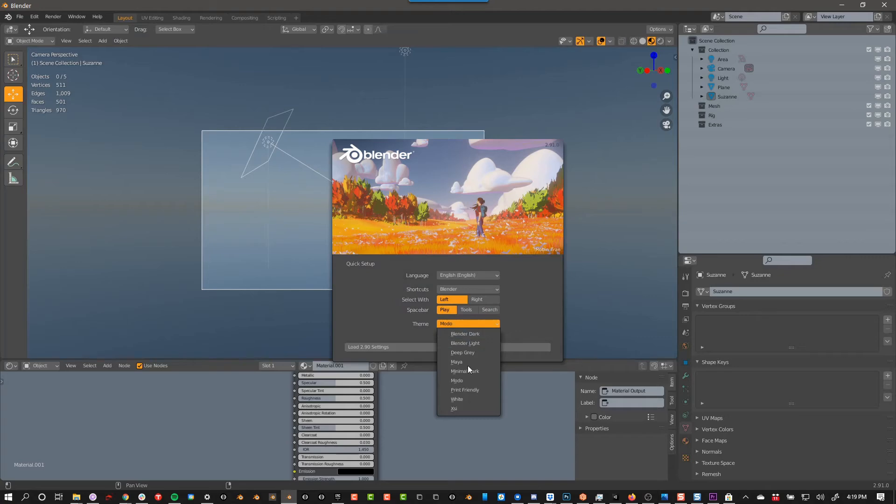
pyautogui.click(470, 343)
pyautogui.click(474, 327)
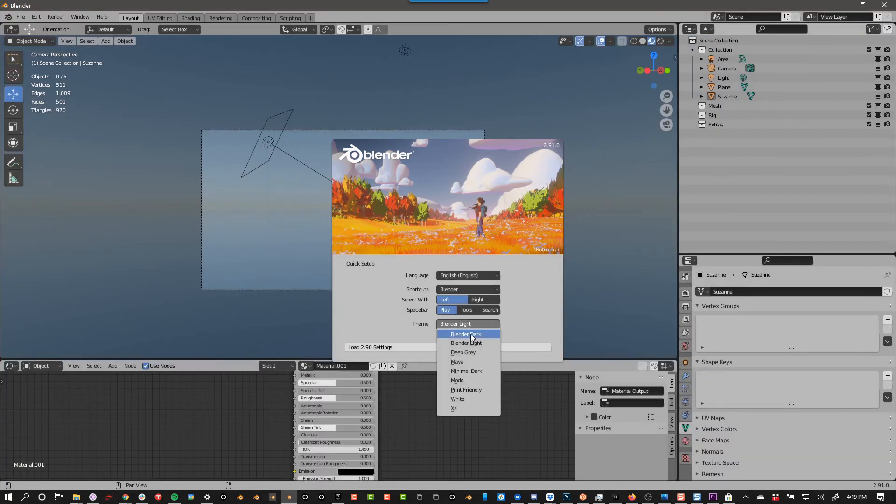
pyautogui.click(470, 336)
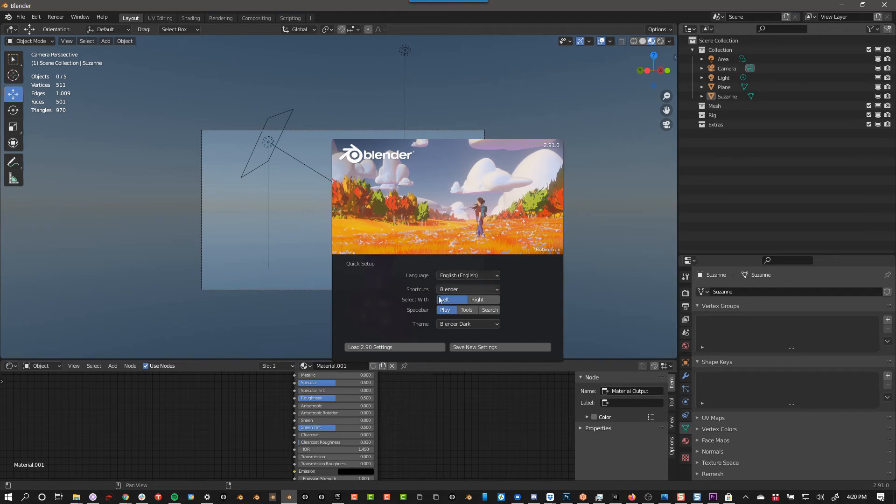
# - Save the Quick Setup choices as new settings and close the splash screen
pyautogui.click(478, 347)
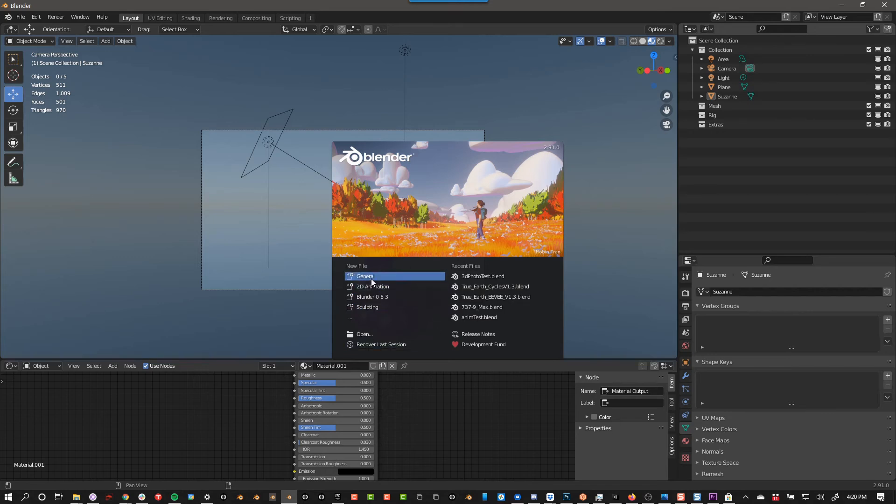
pyautogui.press('Escape')
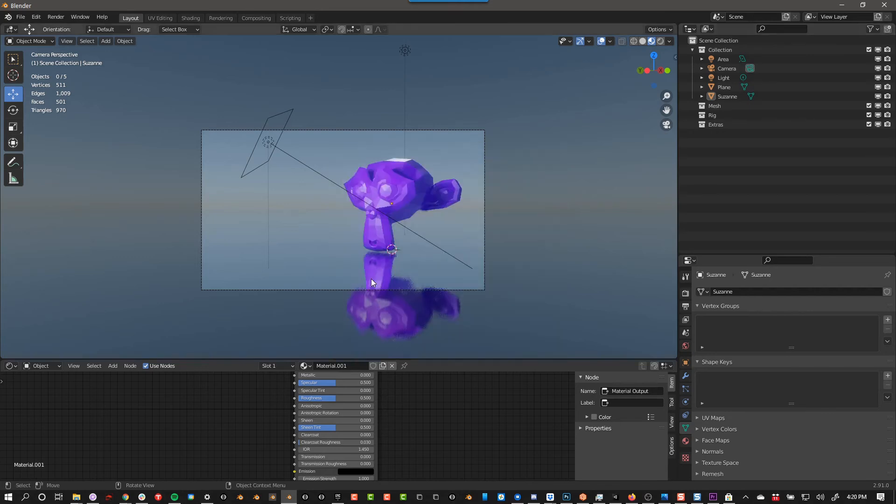
# - Load Blender's factory settings and confirm the reset
pyautogui.click(22, 17)
pyautogui.moveTo(52, 192)
pyautogui.click(113, 194)
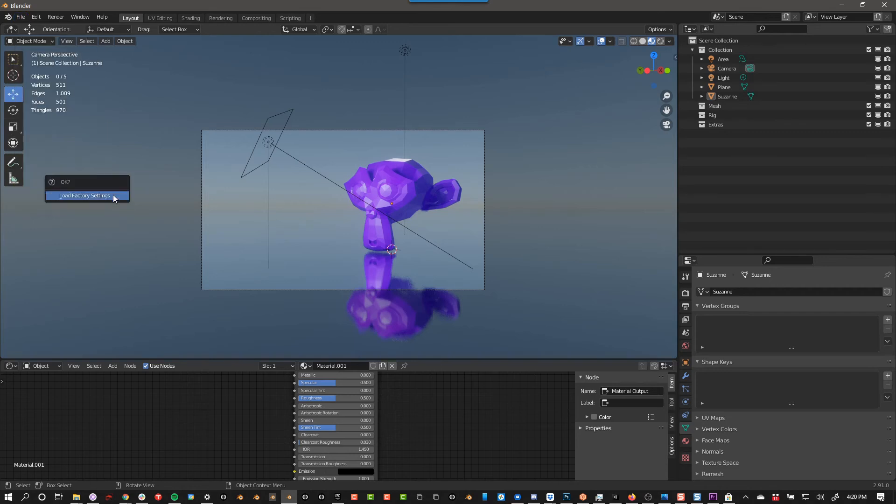
pyautogui.click(20, 17)
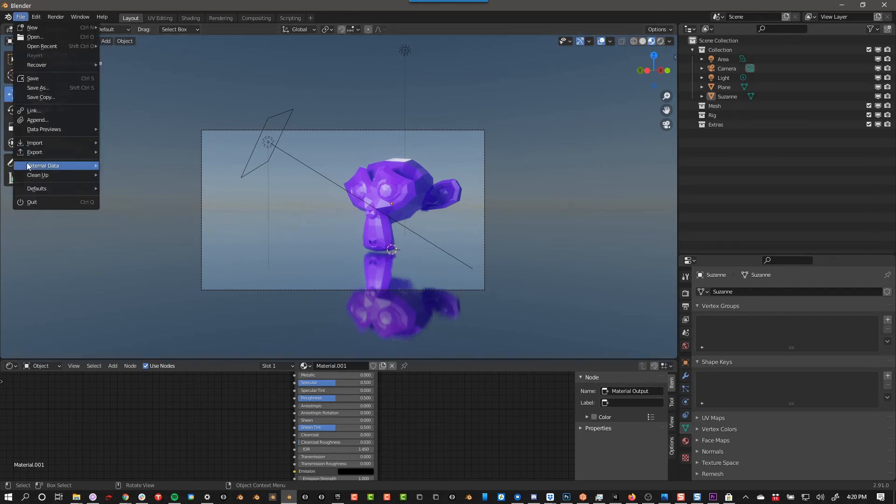
pyautogui.moveTo(47, 189)
pyautogui.click(111, 195)
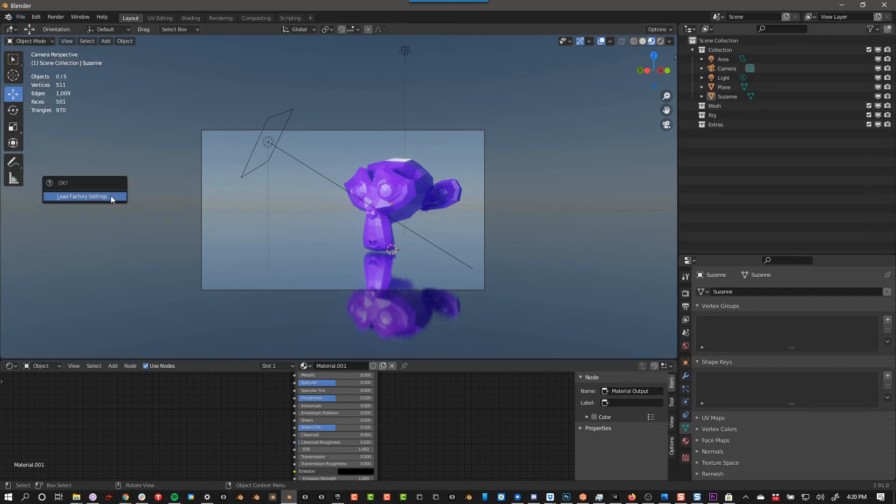
pyautogui.click(111, 196)
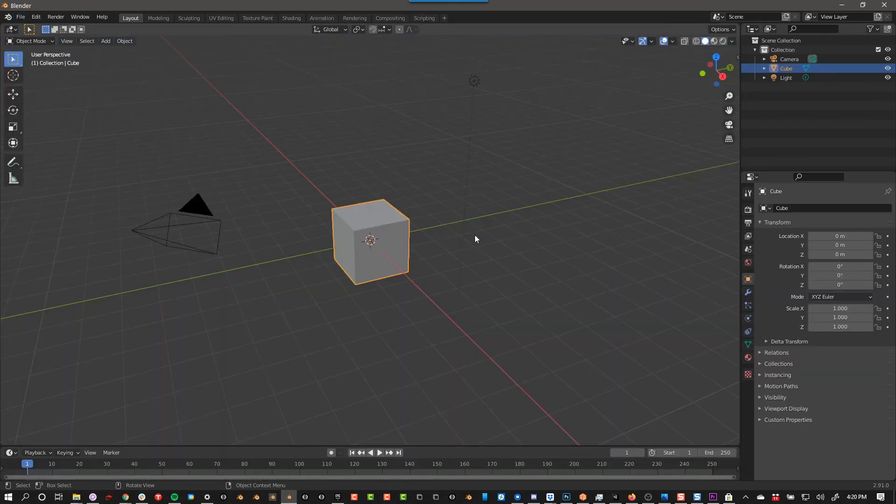
# - Save the default cube scene with its factory layout as the startup file
pyautogui.click(21, 17)
pyautogui.moveTo(51, 191)
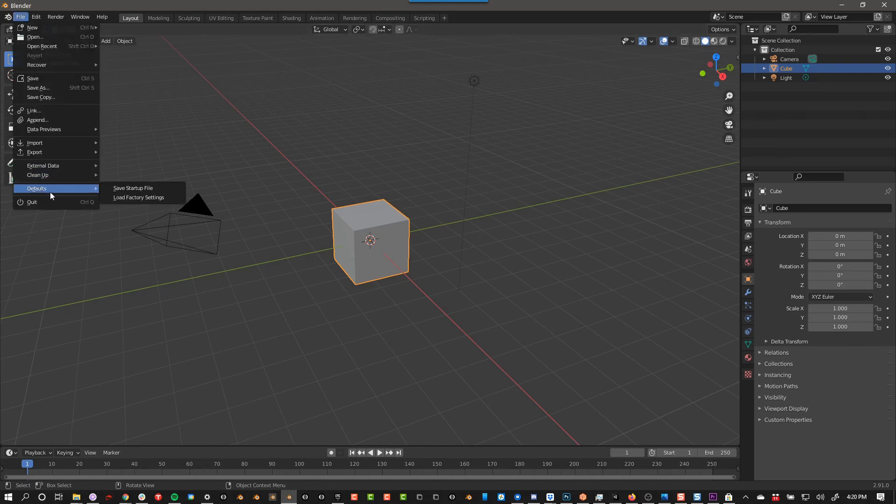
pyautogui.click(122, 188)
pyautogui.click(117, 189)
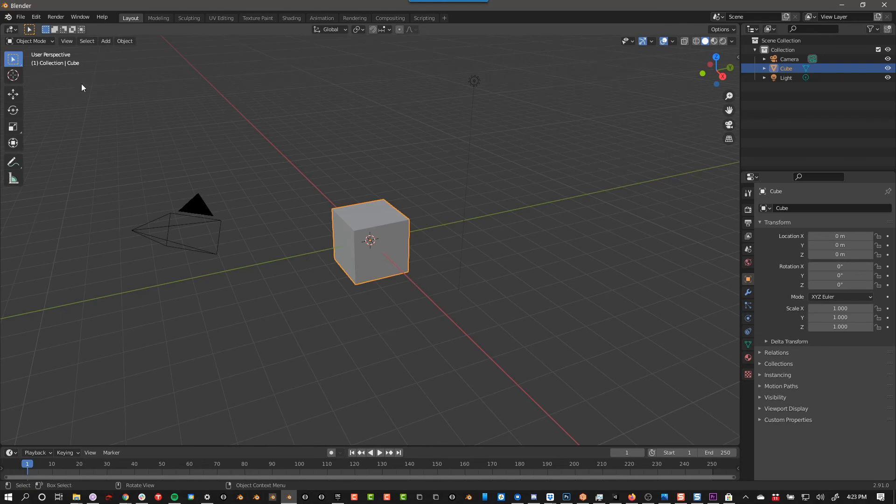
# - Split the 3D viewport into two side-by-side areas and reset the layout by loading the factory settings again
pyautogui.moveTo(736, 25); pyautogui.dragTo(352, 93)
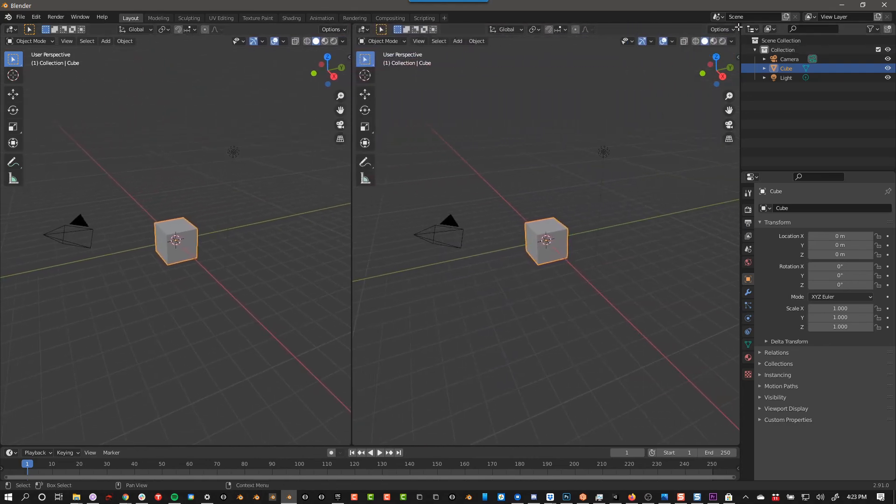
pyautogui.moveTo(738, 26); pyautogui.dragTo(391, 196)
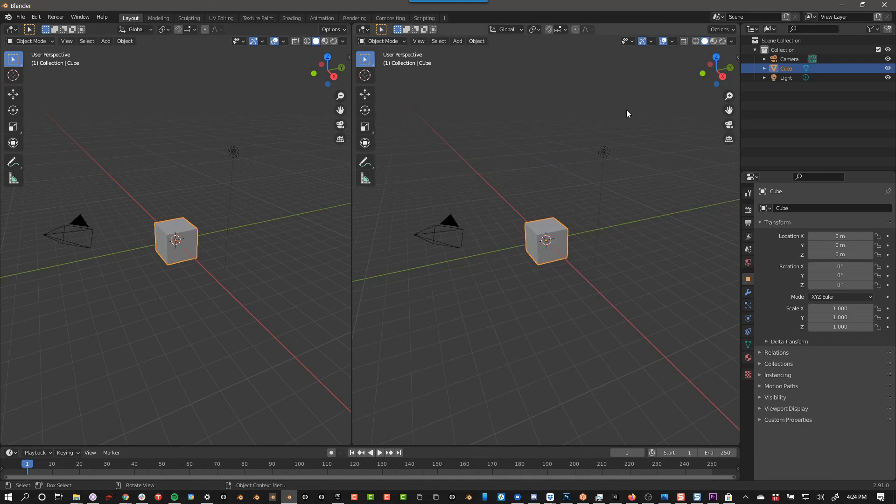
pyautogui.click(20, 17)
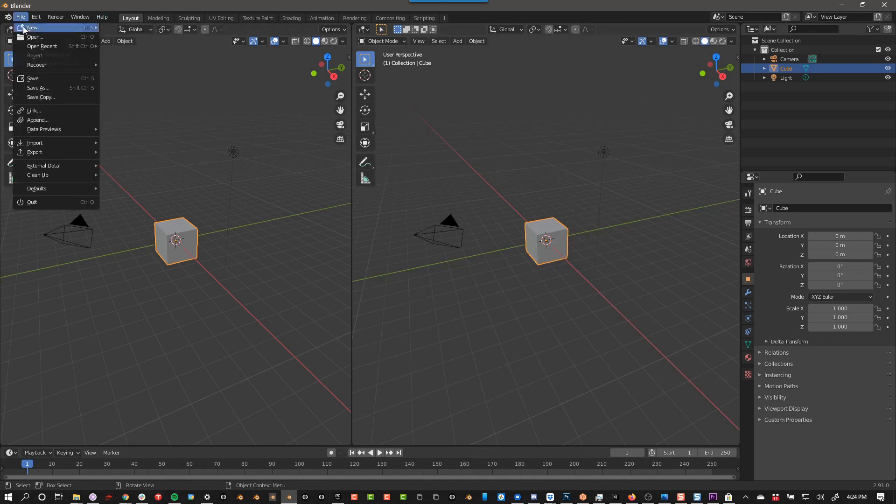
pyautogui.moveTo(48, 187)
pyautogui.click(139, 194)
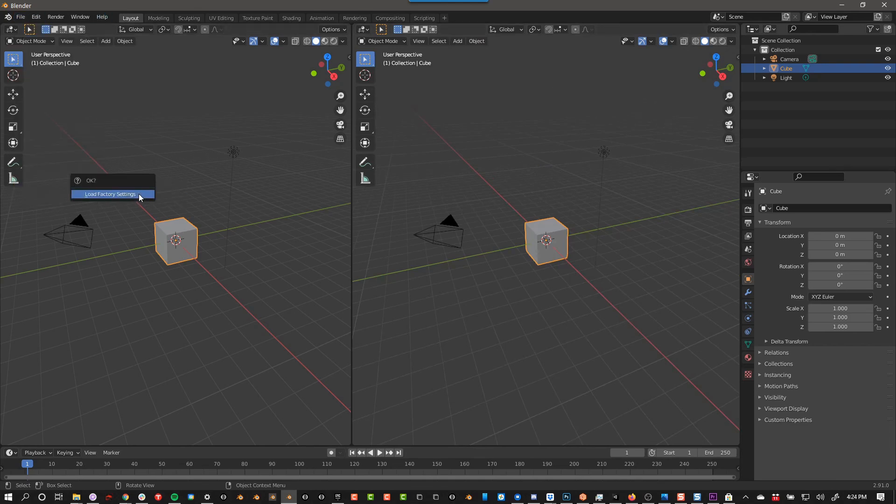
pyautogui.click(139, 194)
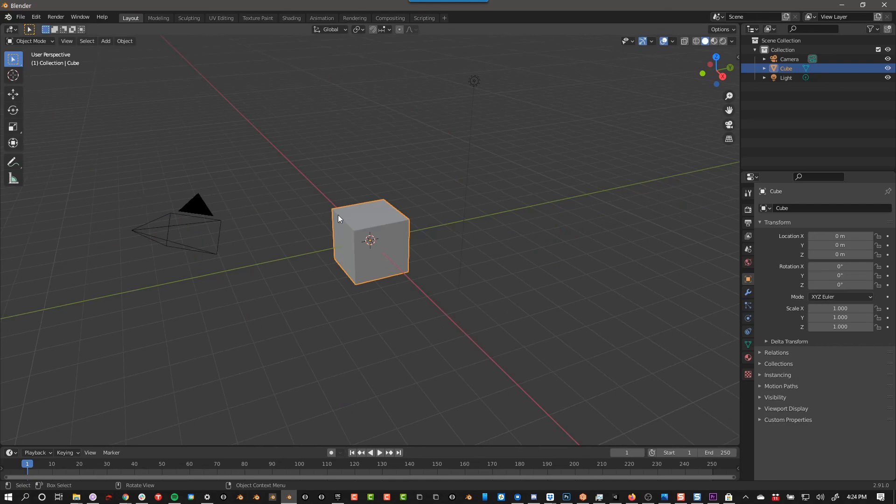
# - Split the 3D viewport in the Layout workspace, and switch the Modeling workspace's viewport to Quad View
pyautogui.click(584, 222)
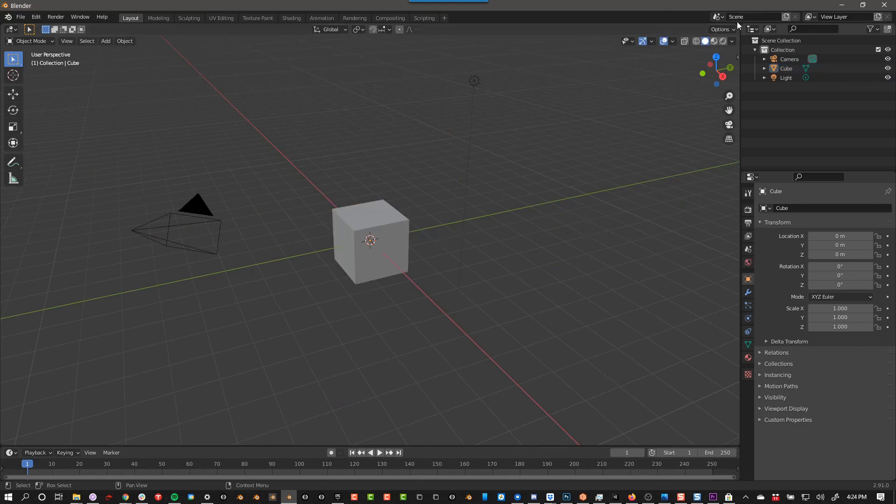
pyautogui.moveTo(737, 29); pyautogui.dragTo(422, 30)
pyautogui.click(158, 18)
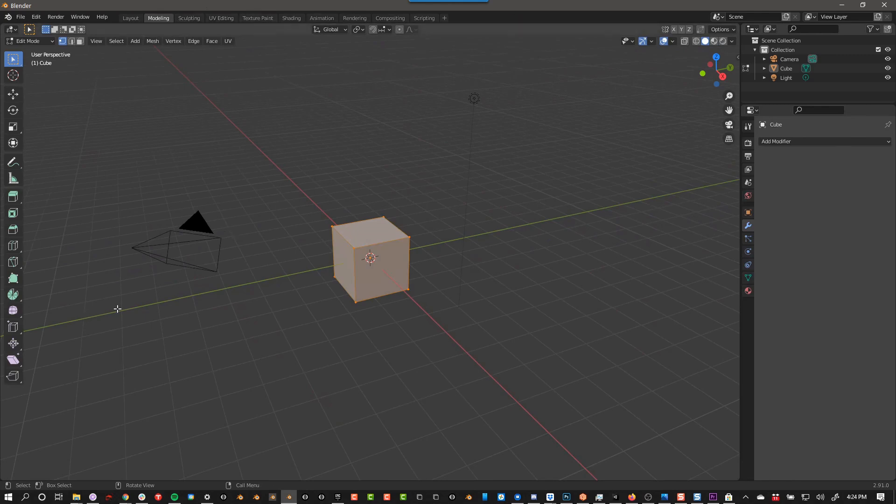
pyautogui.hotkey('ctrl', 'alt', 'q')
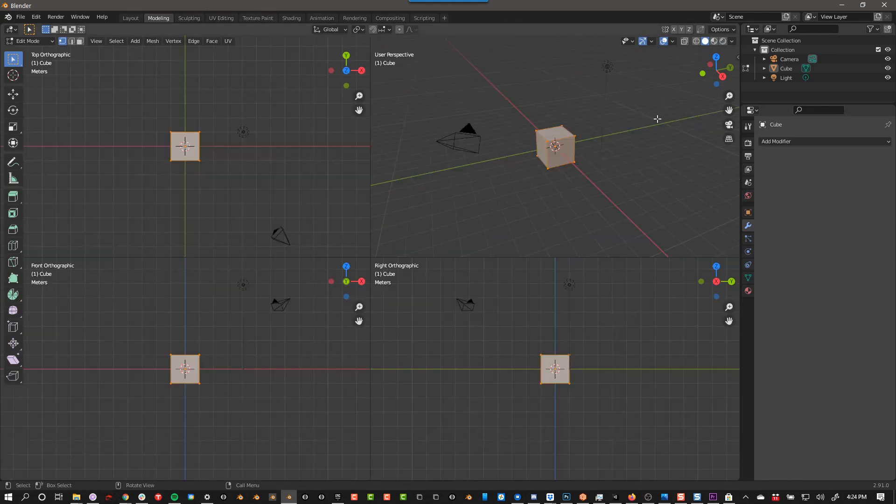
pyautogui.scroll(4, 571, 172)
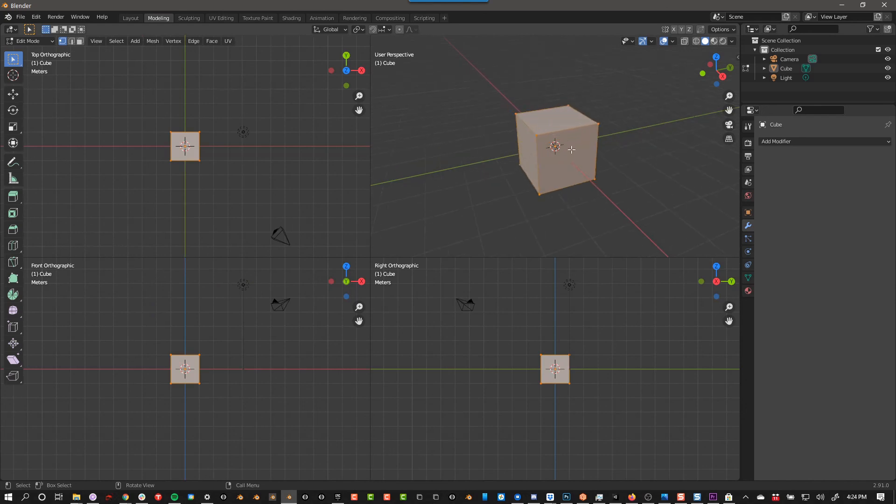
# - Save the Modeling workspace with its four-view layout as the startup file
pyautogui.click(21, 17)
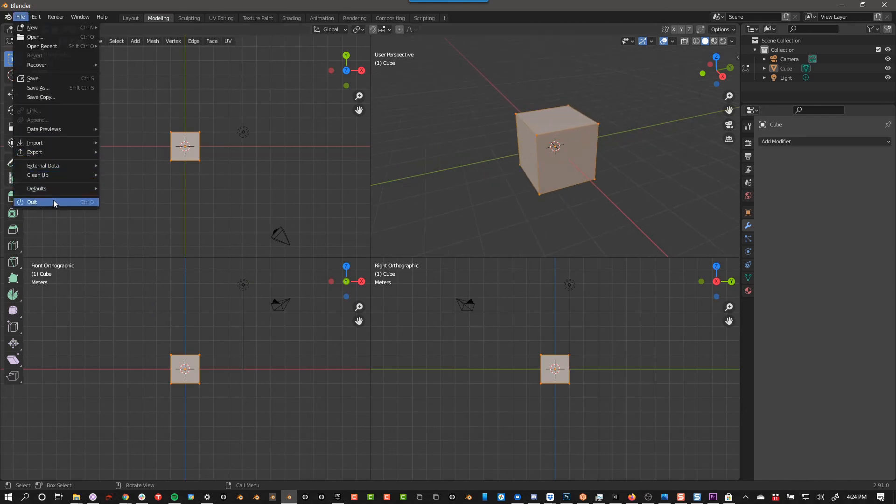
pyautogui.moveTo(53, 188)
pyautogui.click(125, 188)
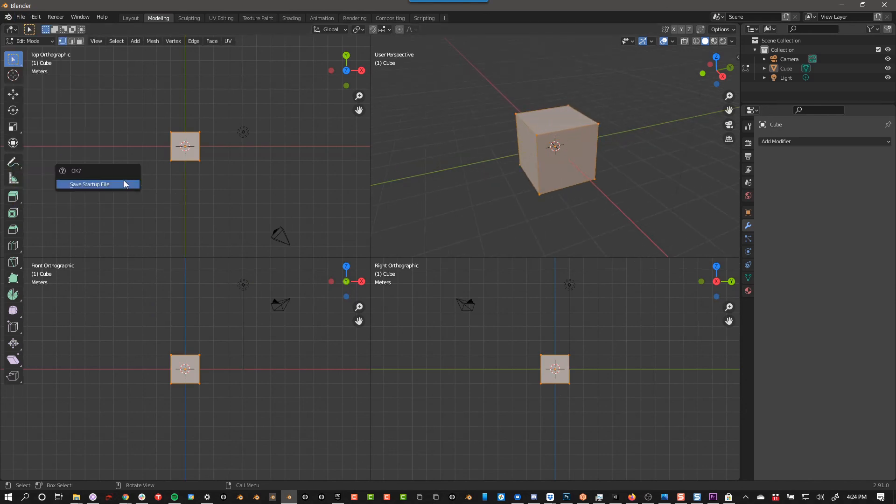
pyautogui.click(122, 183)
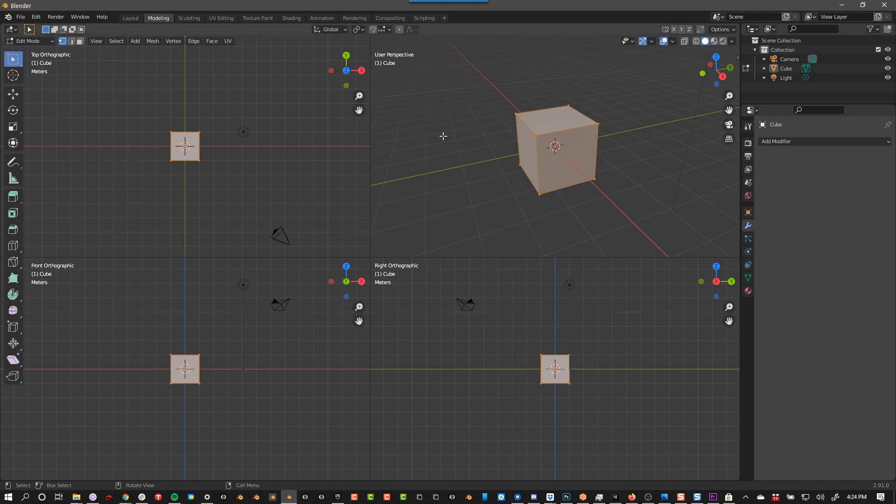